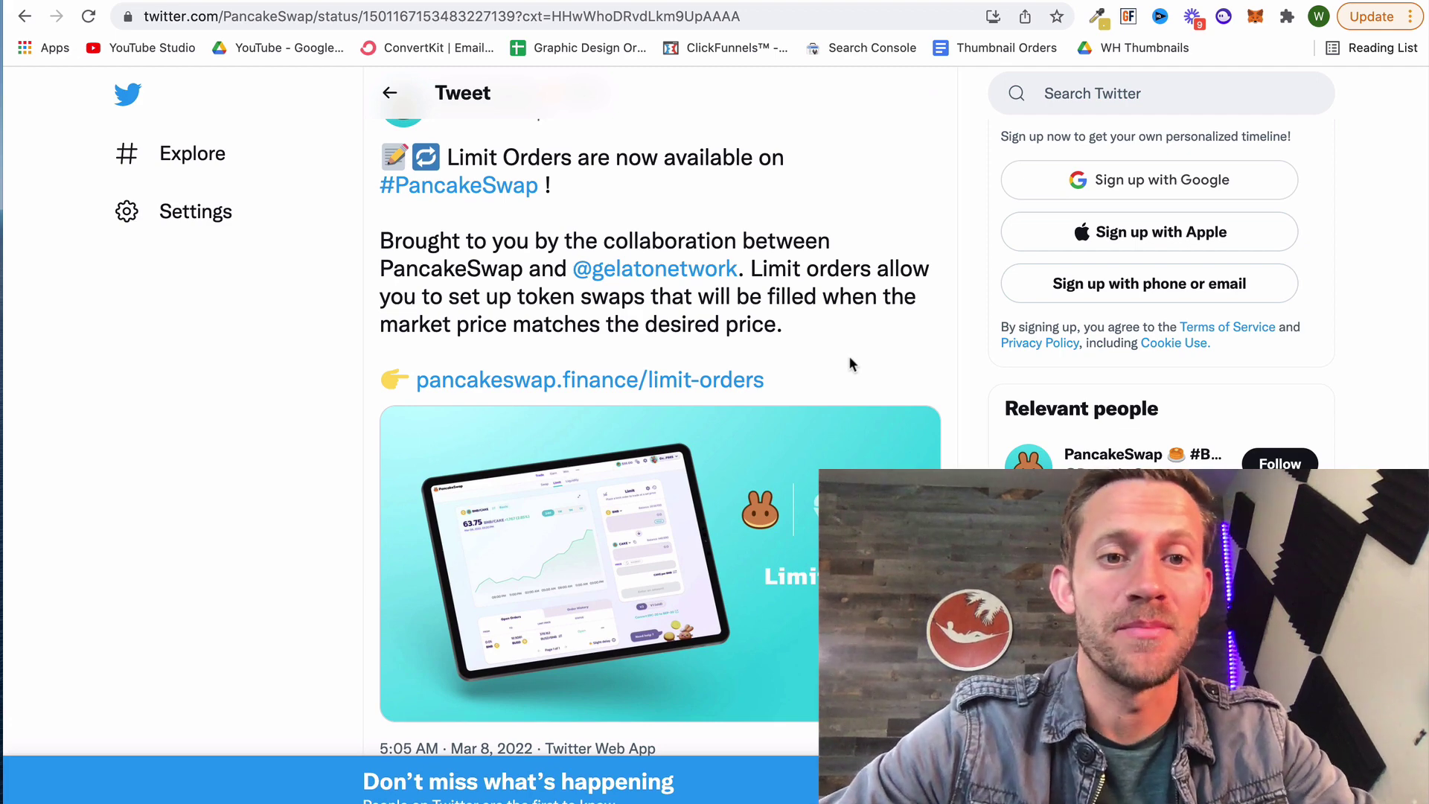
# Scroll through the PancakeSwap limit orders announcement tweet.
pyautogui.scroll(1, 849, 355)
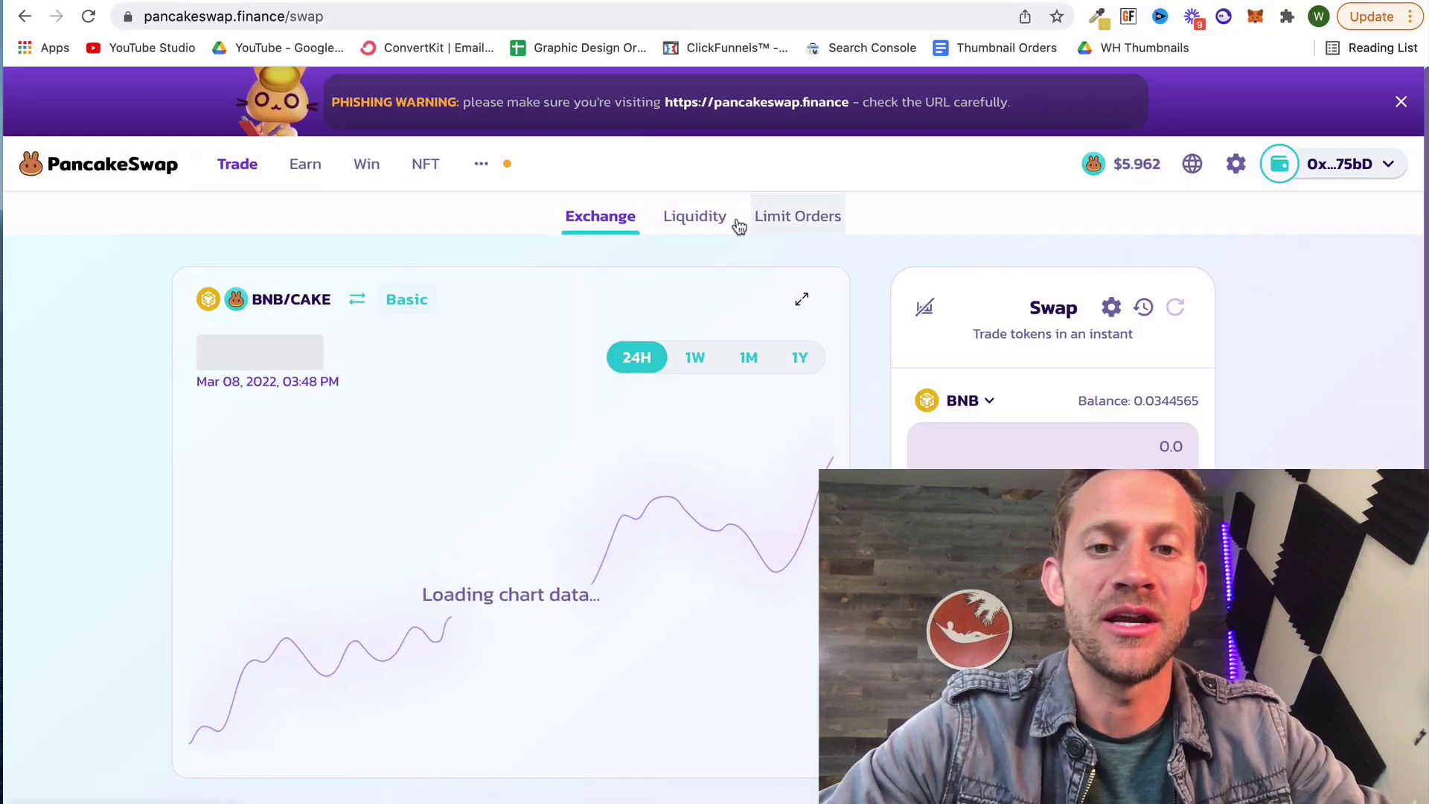
# Switch to the Limit Orders page and look over the BNB-to-CAKE limit form.
pyautogui.click(789, 223)
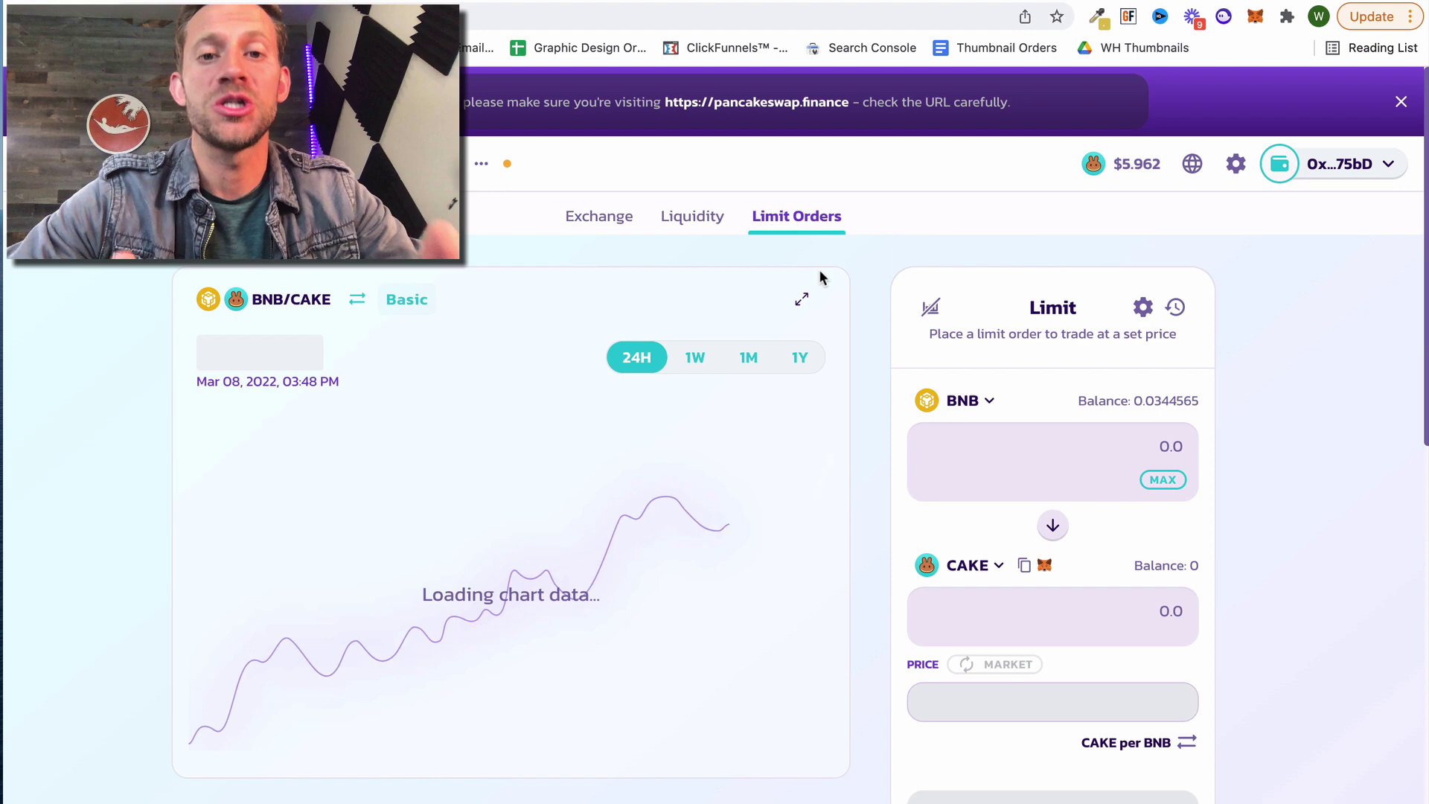
pyautogui.scroll(-1, 853, 317)
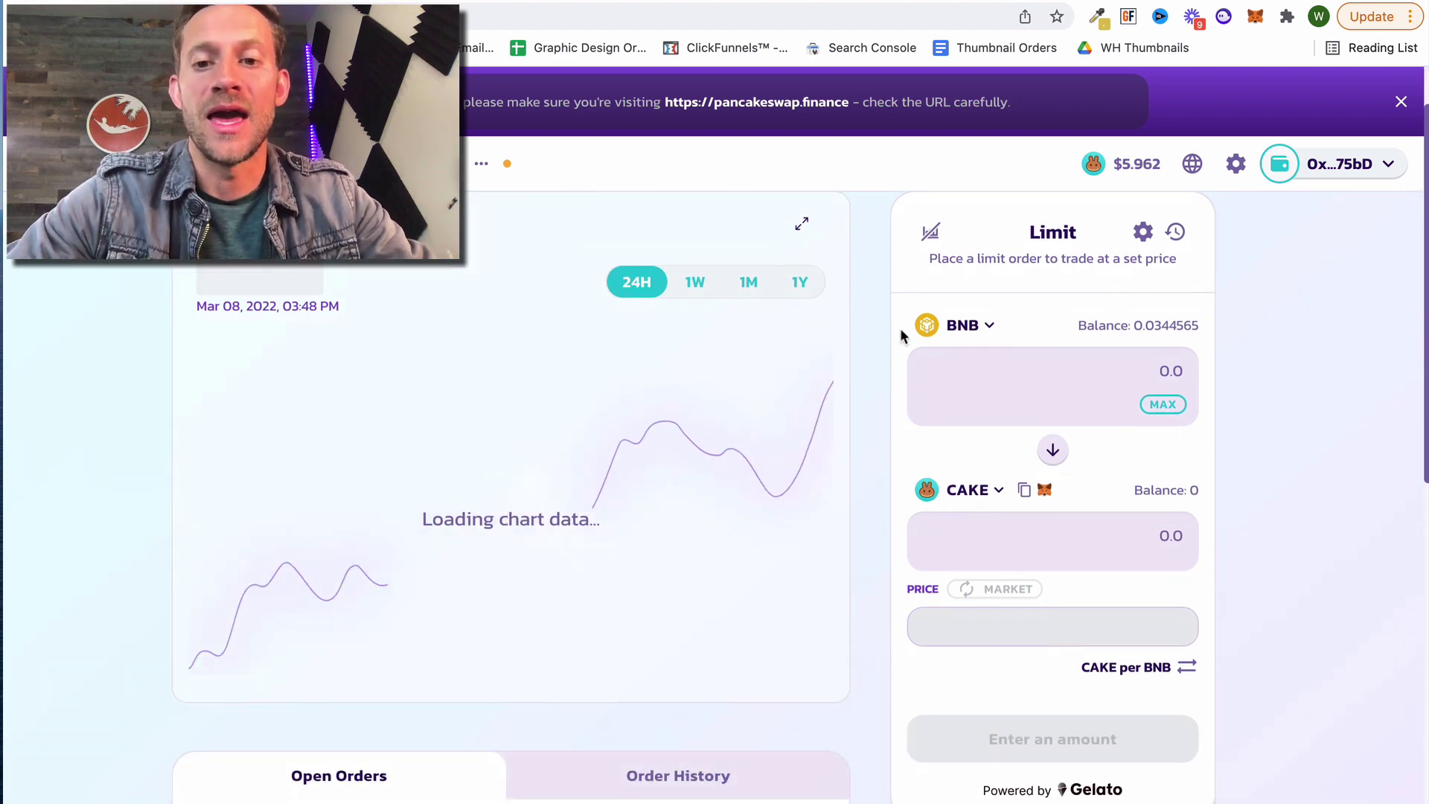
pyautogui.scroll(1, 836, 405)
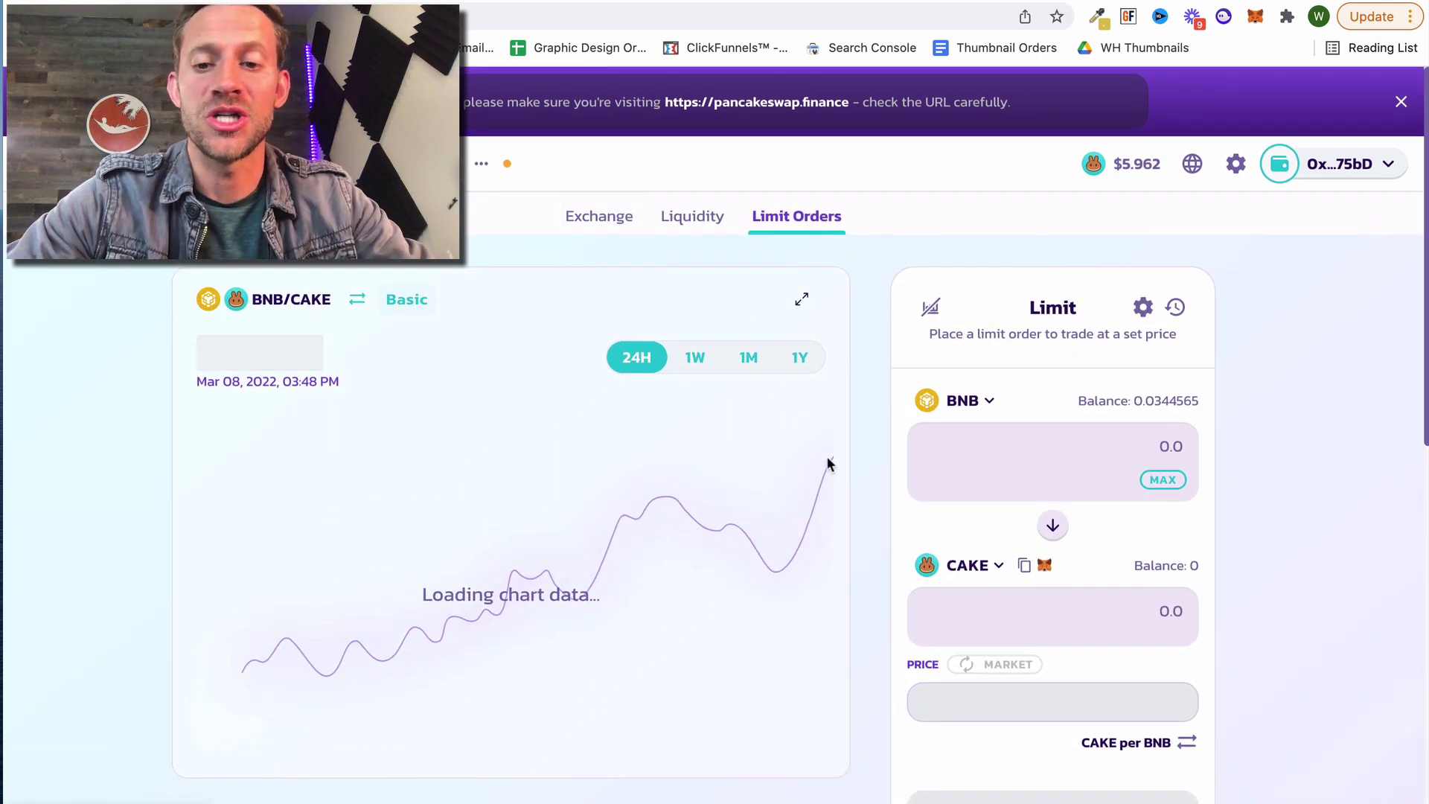
pyautogui.scroll(-1, 843, 494)
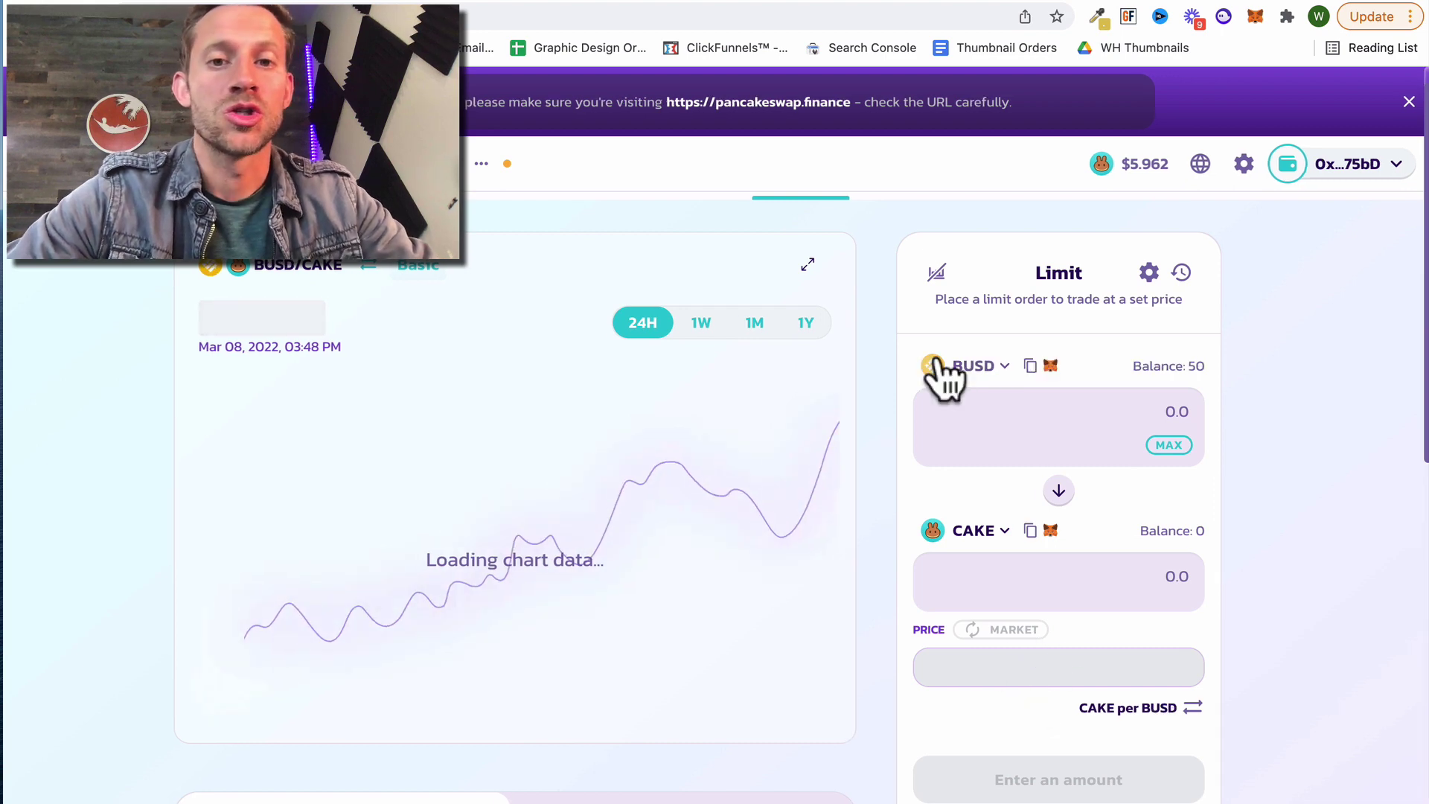
# Pick BNB as the token to sell and BUSD as the token to receive.
pyautogui.click(943, 373)
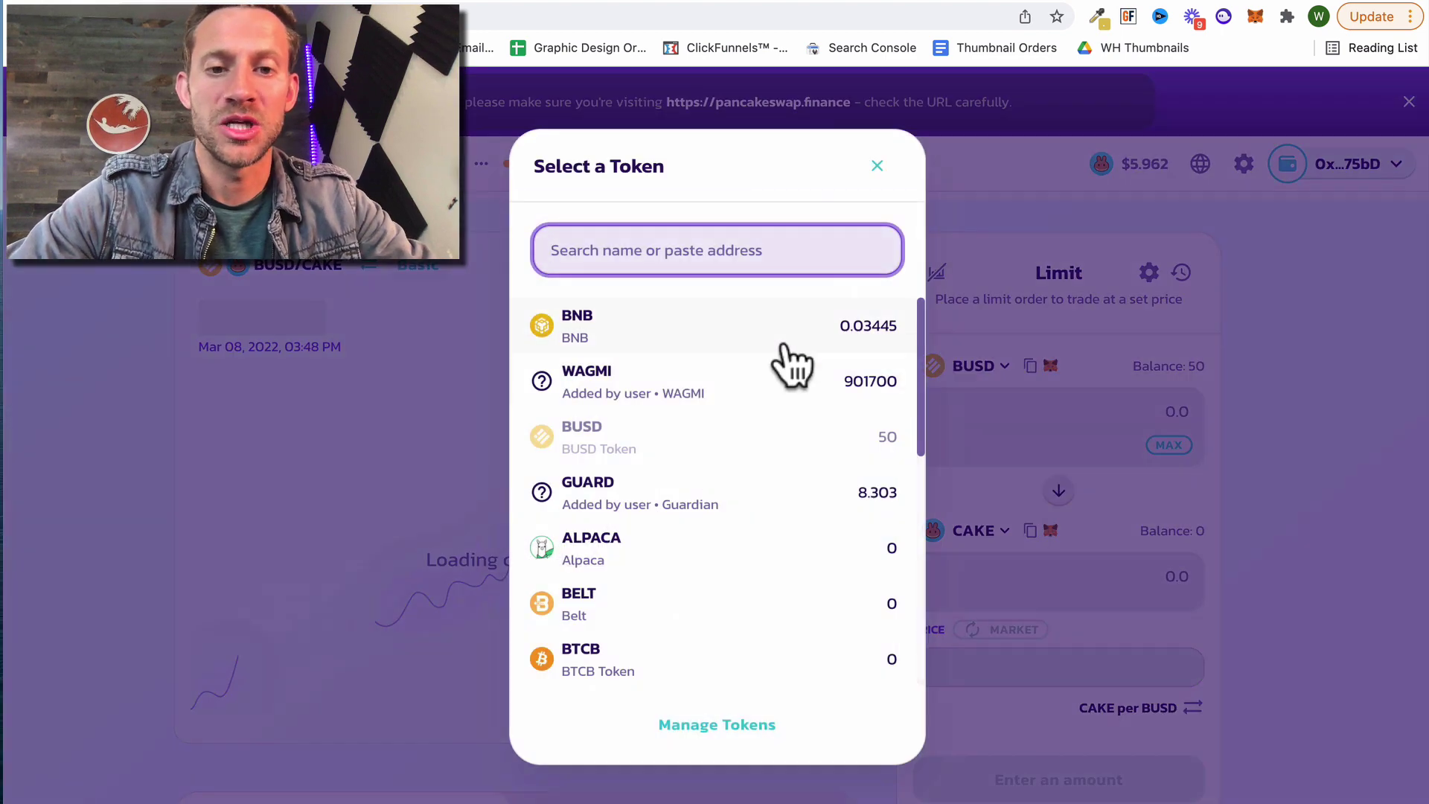
pyautogui.click(774, 356)
pyautogui.click(1001, 534)
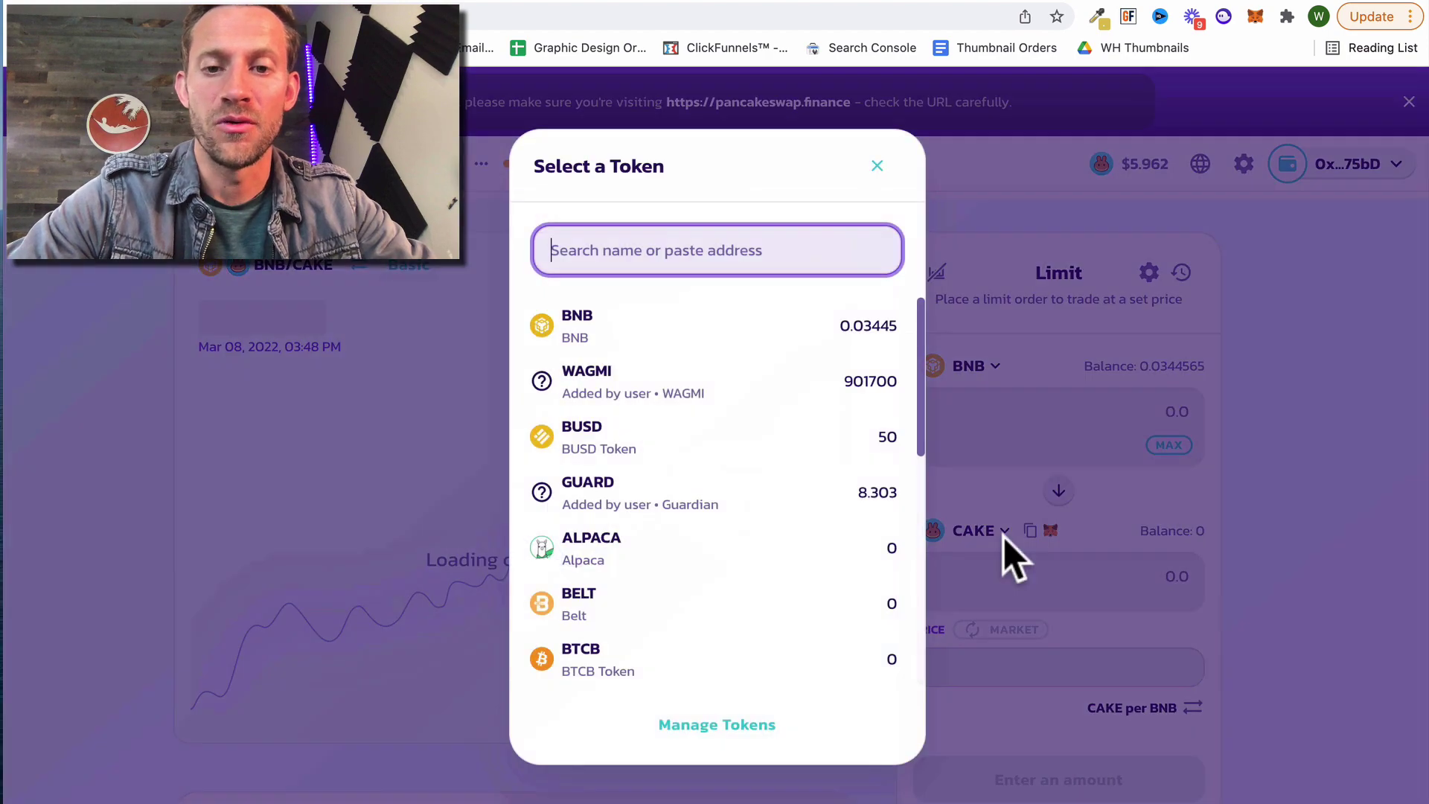
pyautogui.click(830, 440)
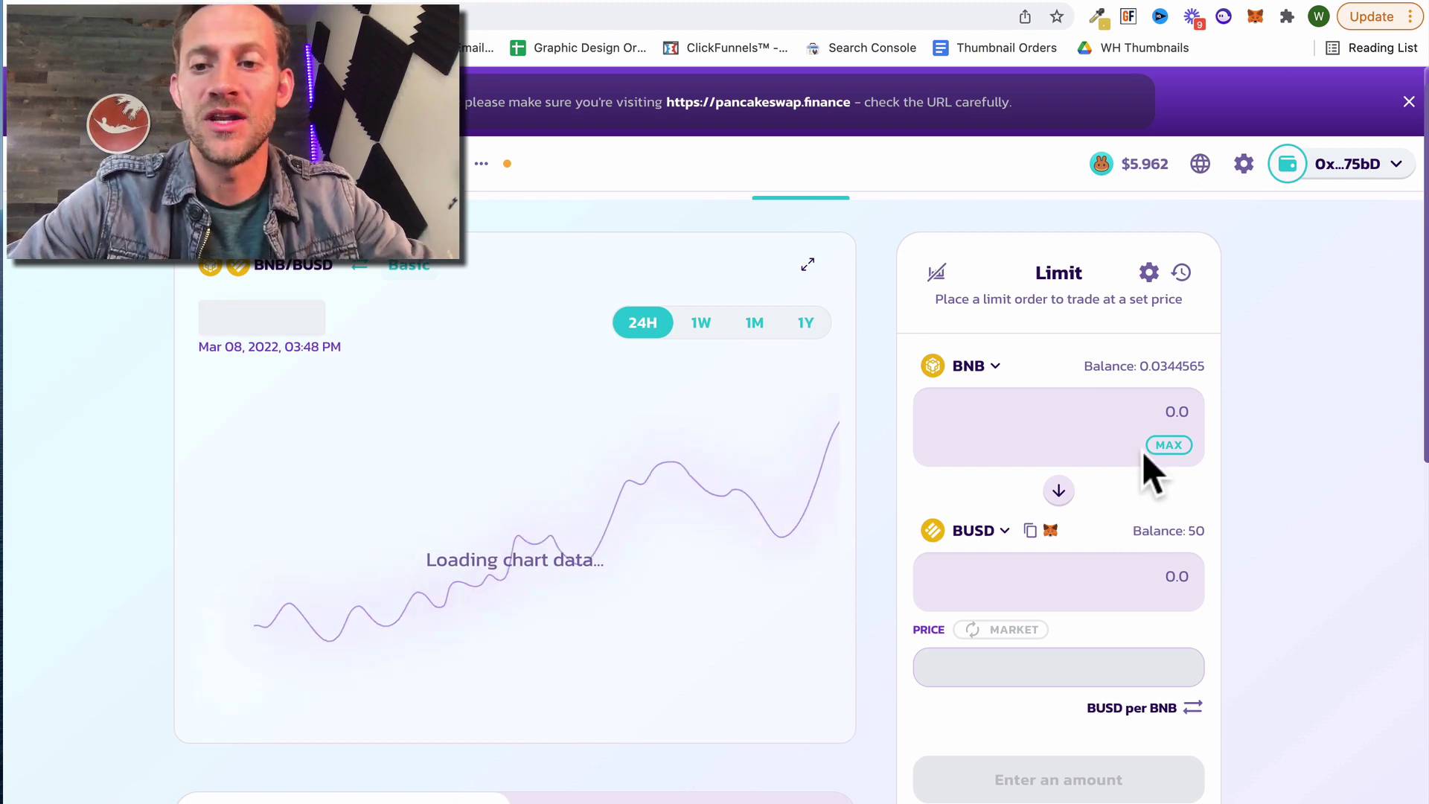
# Enter 0.02 BNB as the amount to sell and check the BUSD received.
pyautogui.click(1132, 408)
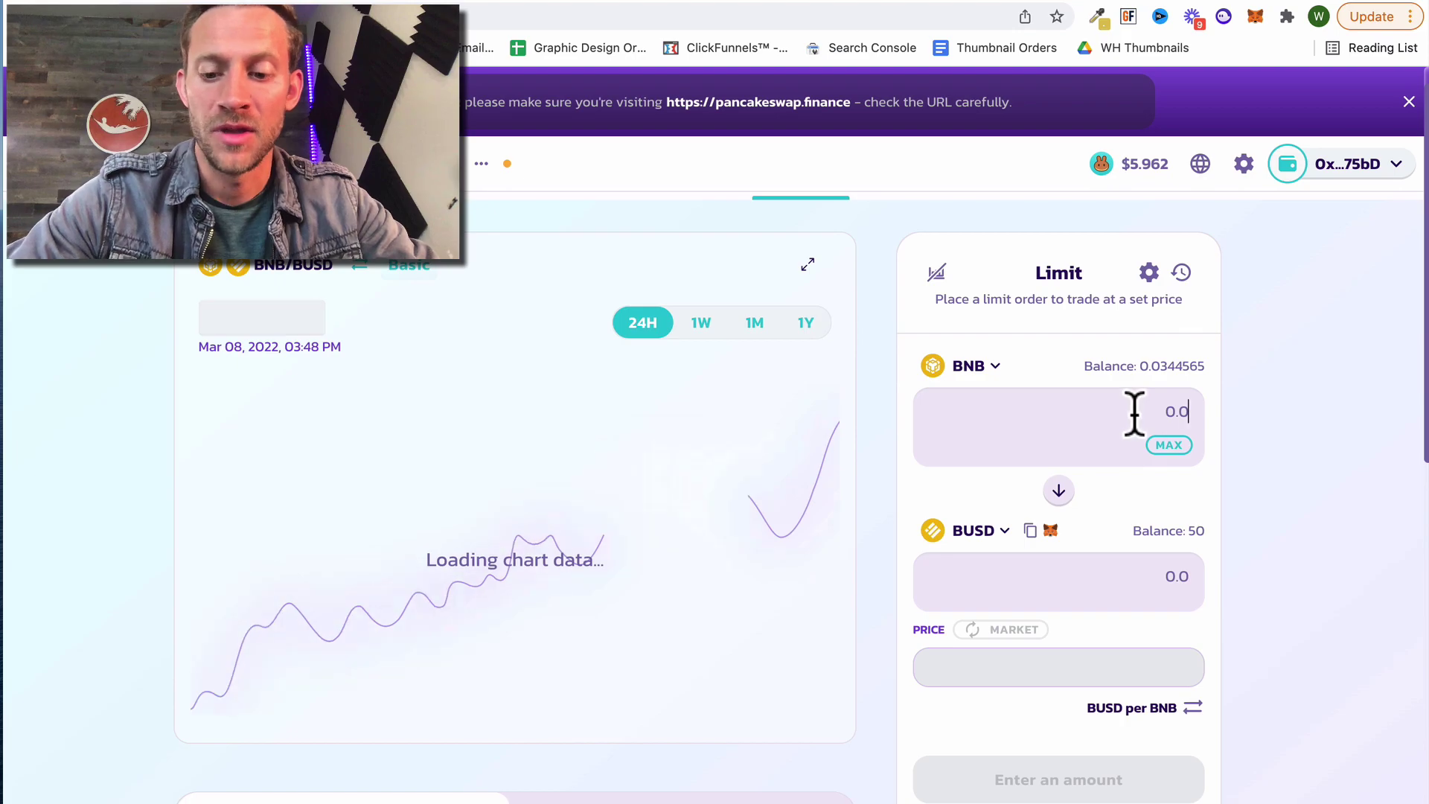
pyautogui.write('.02')
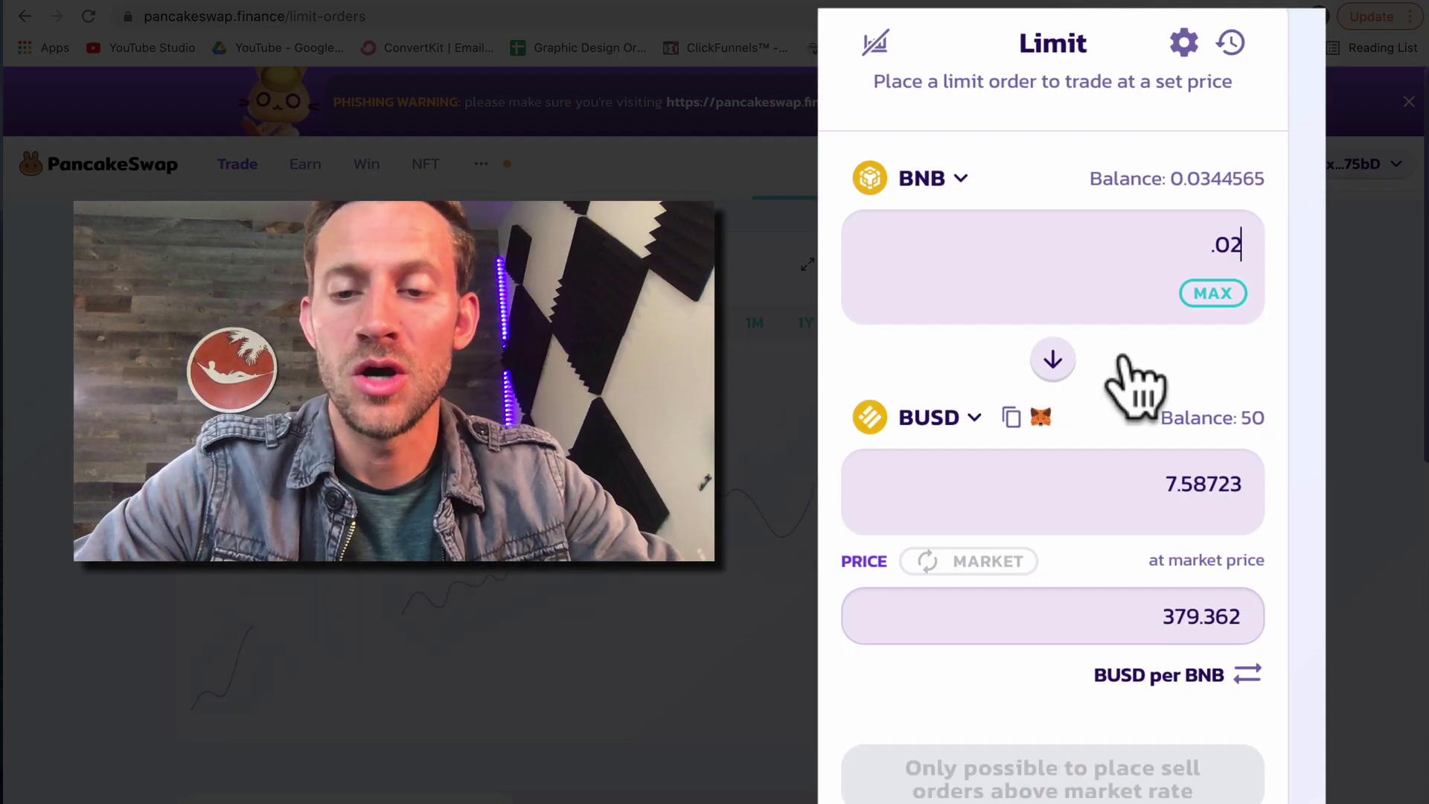
pyautogui.scroll(-1, 1212, 377)
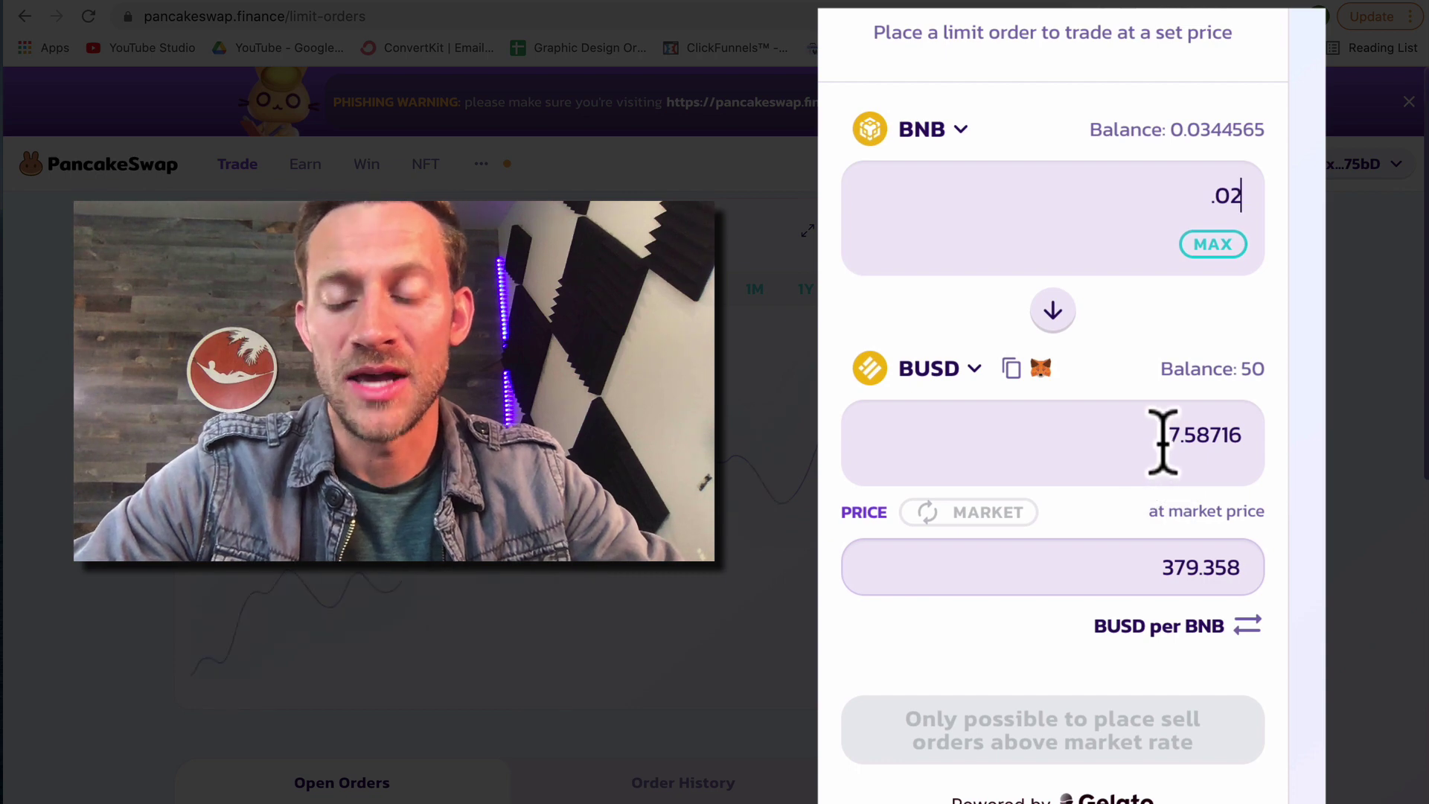
pyautogui.moveTo(1163, 440); pyautogui.dragTo(1261, 469)
pyautogui.scroll(-1, 1139, 463)
# Edit the limit price until it reads 39.356 BUSD per BNB.
pyautogui.doubleClick(1184, 521)
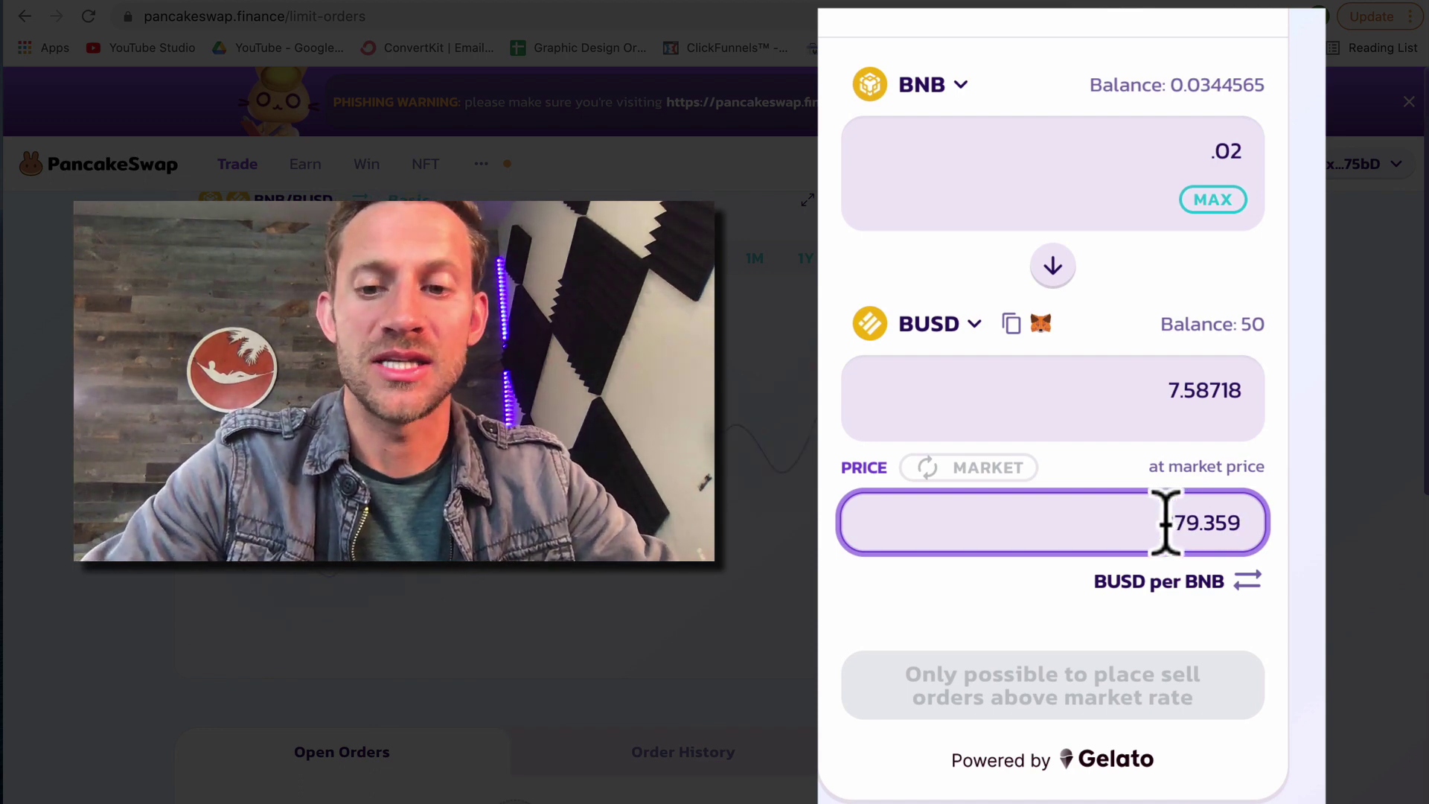
pyautogui.doubleClick(1166, 523)
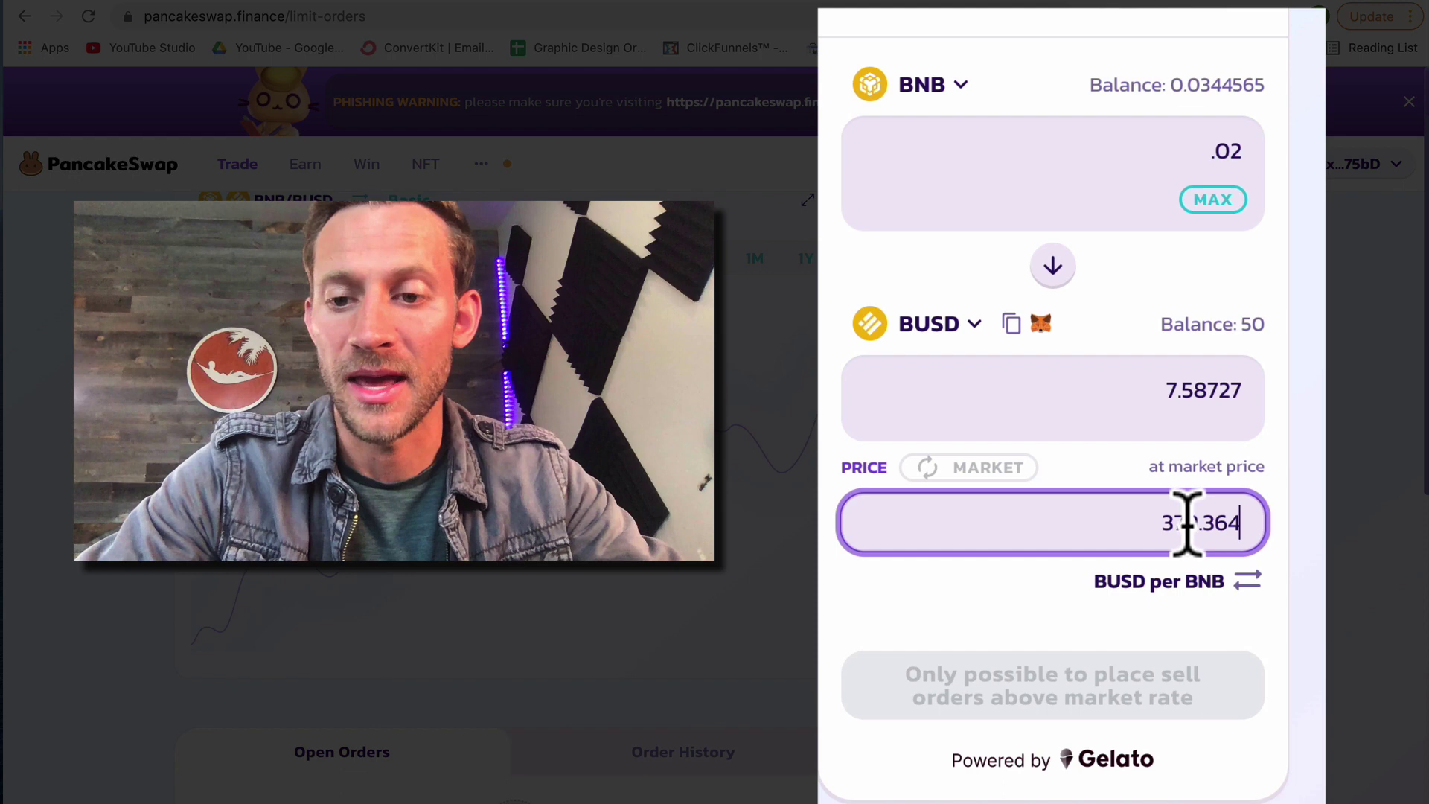
pyautogui.press('BackSpace')
pyautogui.press('BackSpace')
pyautogui.write('56')
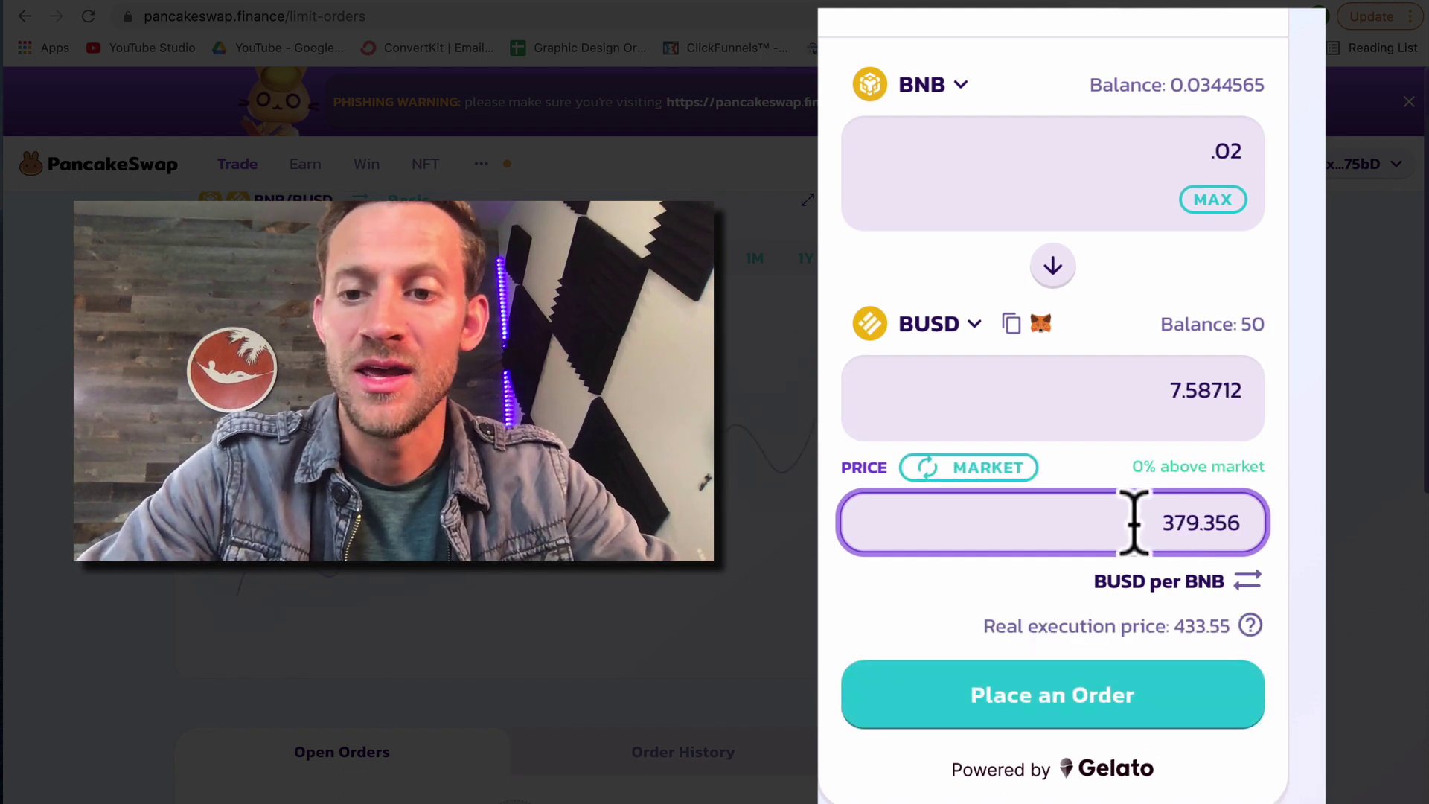
pyautogui.click(1189, 524)
pyautogui.press('BackSpace')
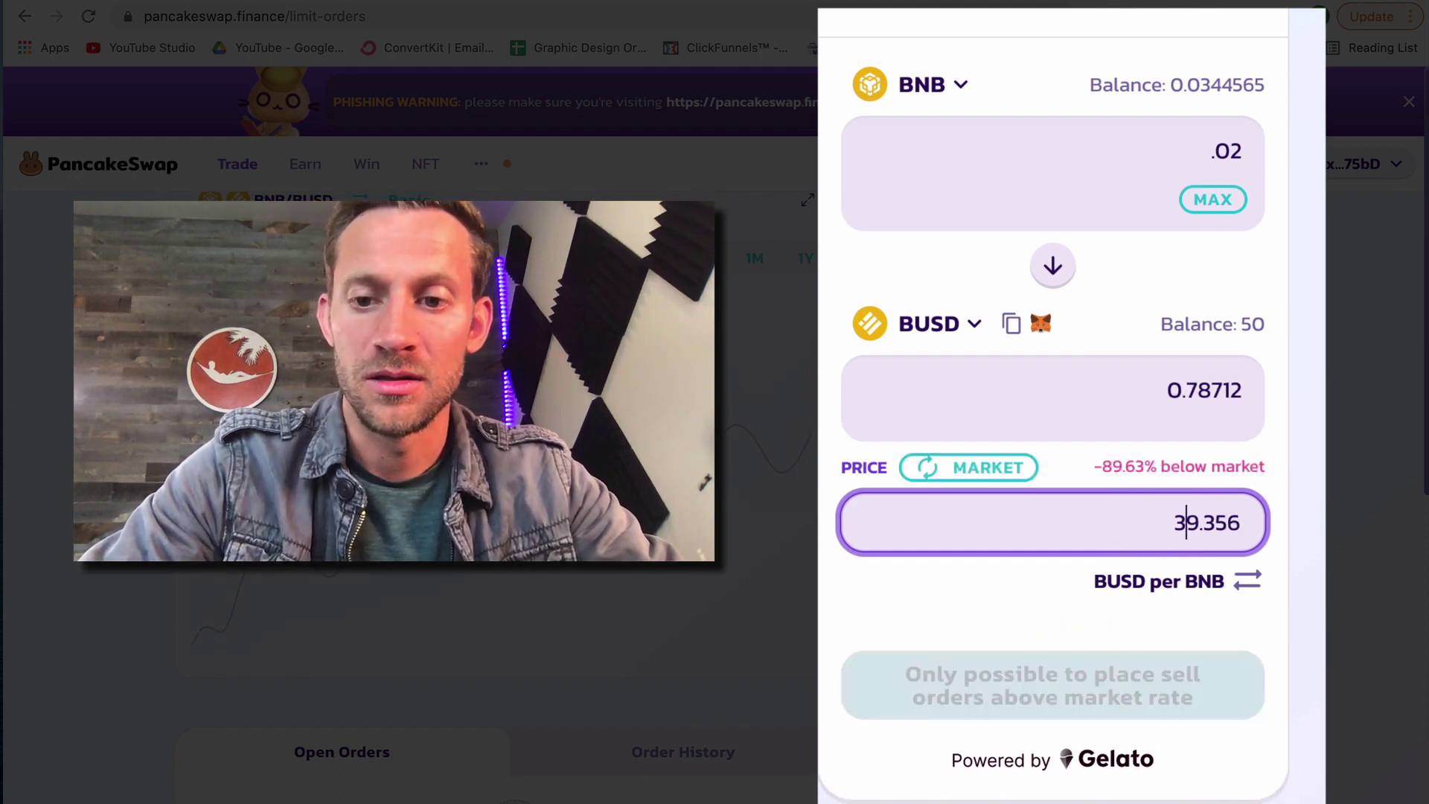
pyautogui.press('Tab')
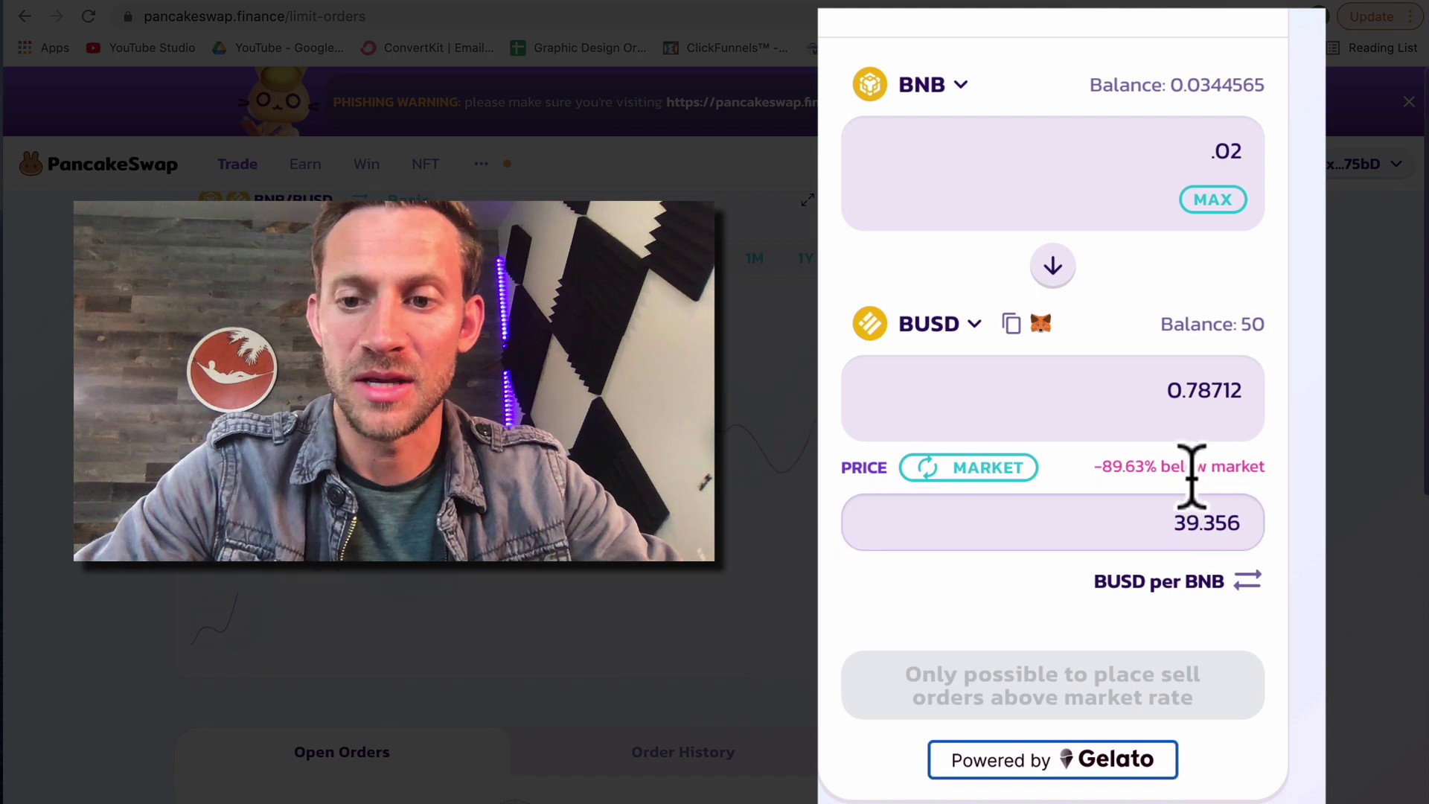
pyautogui.scroll(-1, 1162, 447)
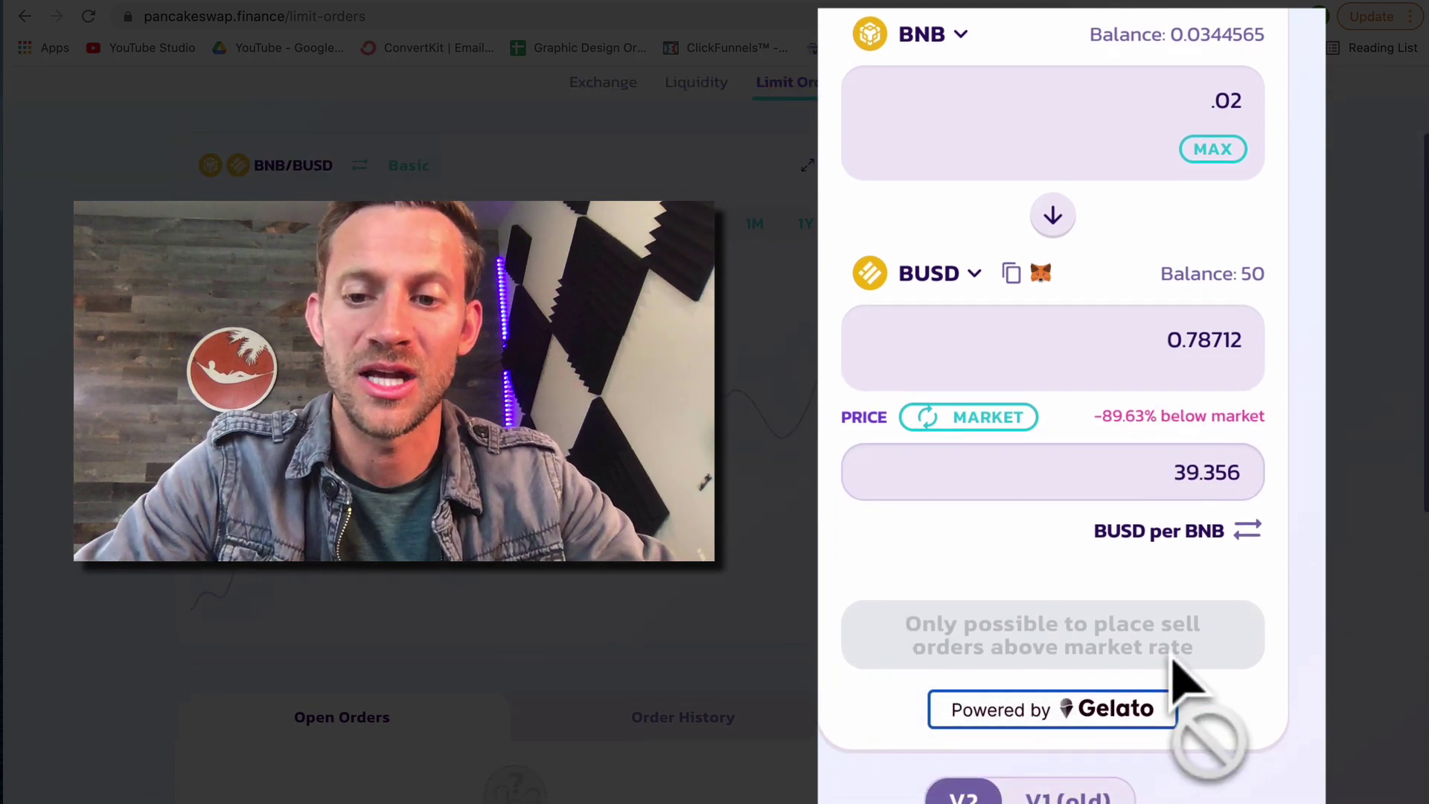
pyautogui.doubleClick(1180, 473)
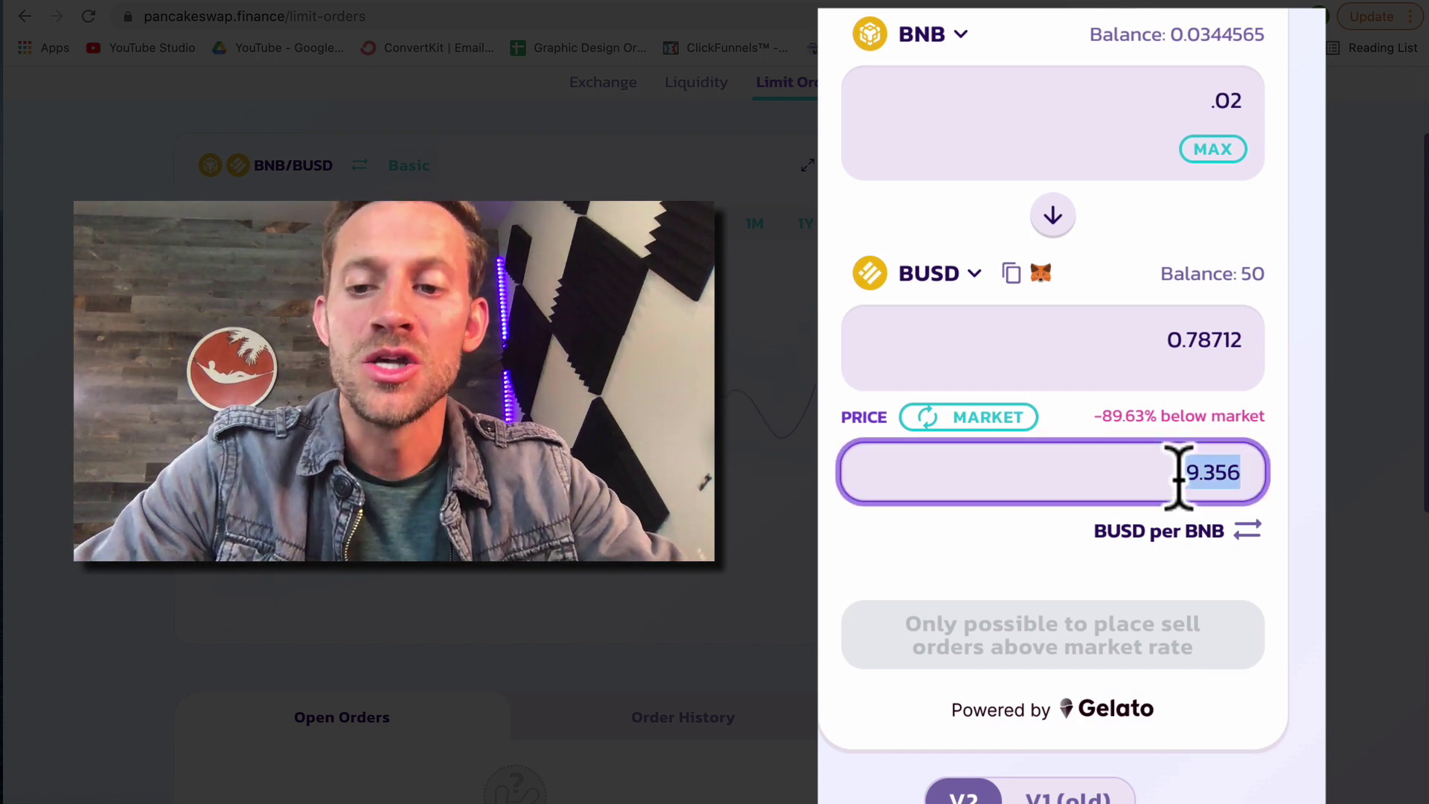
# Set the limit price to 500 BUSD per BNB, 31.8% above market.
pyautogui.write('500')
pyautogui.press('Tab')
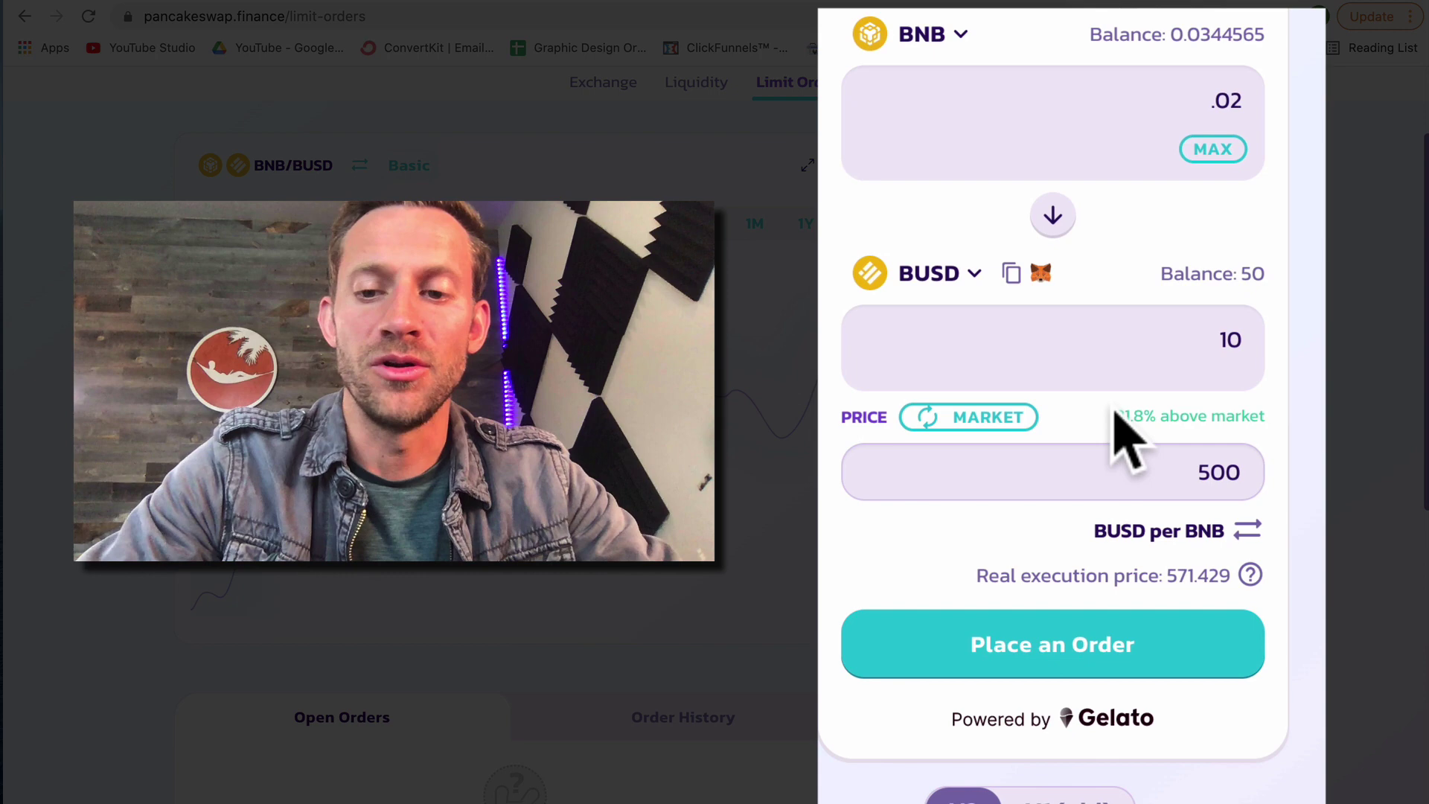
pyautogui.moveTo(1116, 414); pyautogui.dragTo(1261, 410)
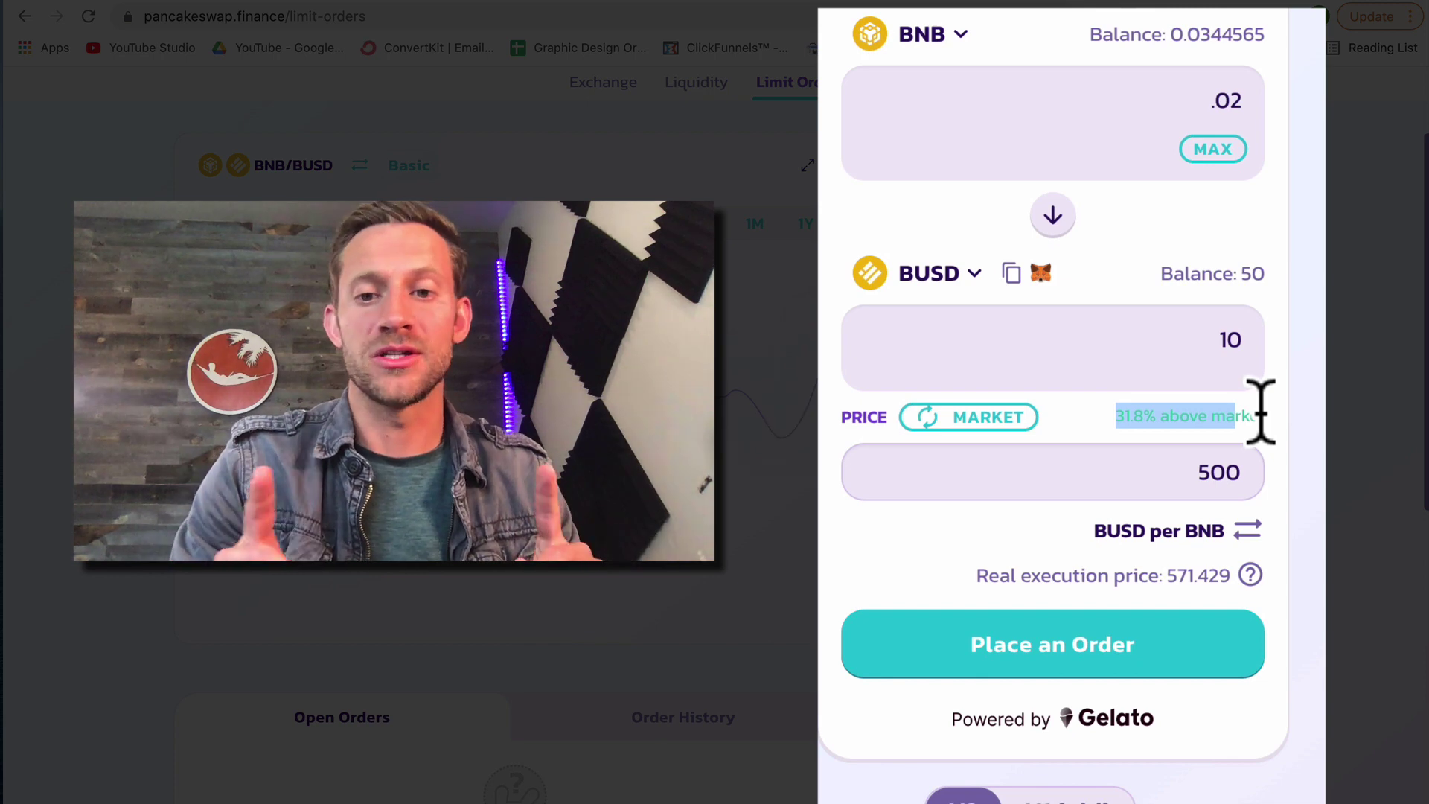
# Switch the received token back to BUSD and re-enter a 500 limit price.
pyautogui.click(958, 282)
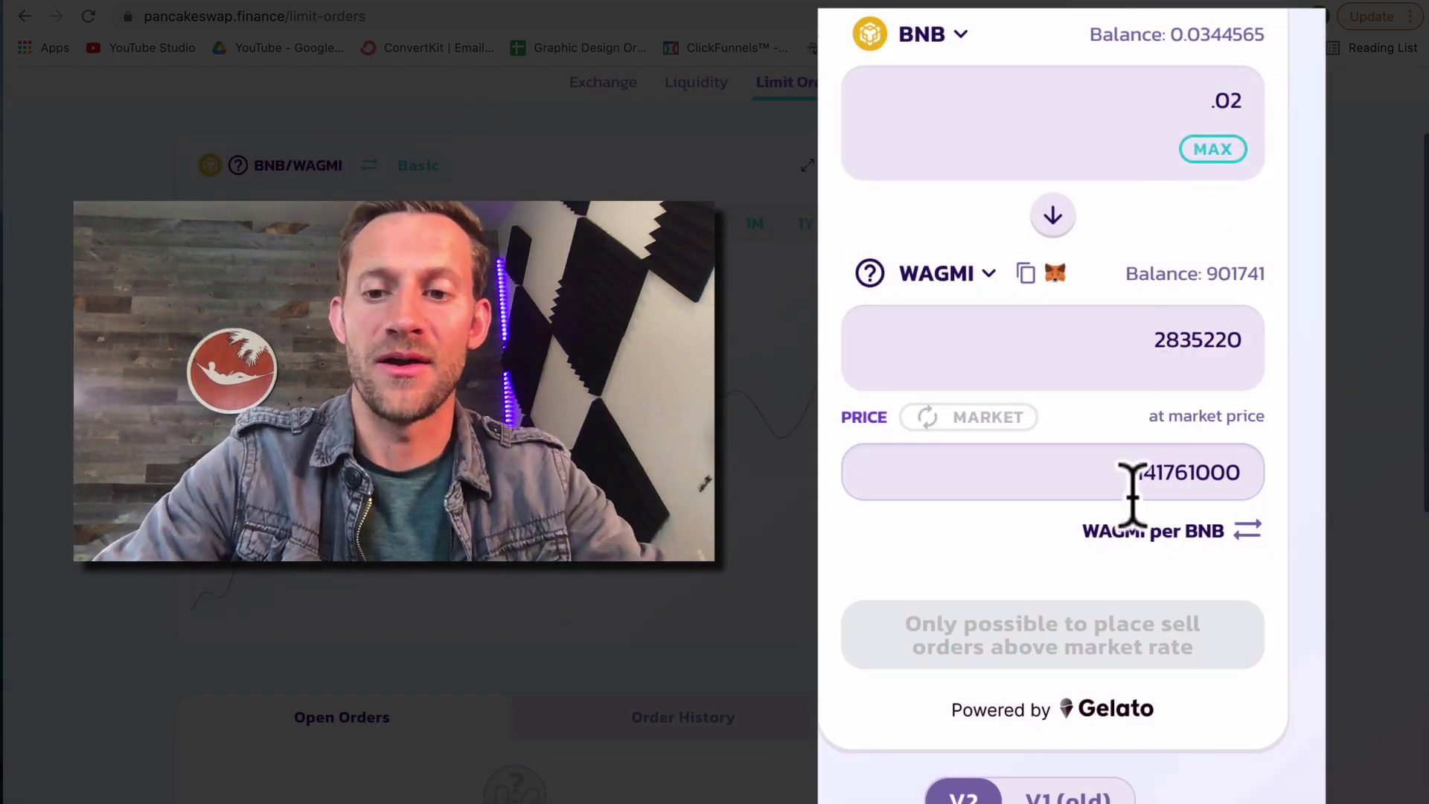
pyautogui.moveTo(1126, 472); pyautogui.dragTo(1228, 473)
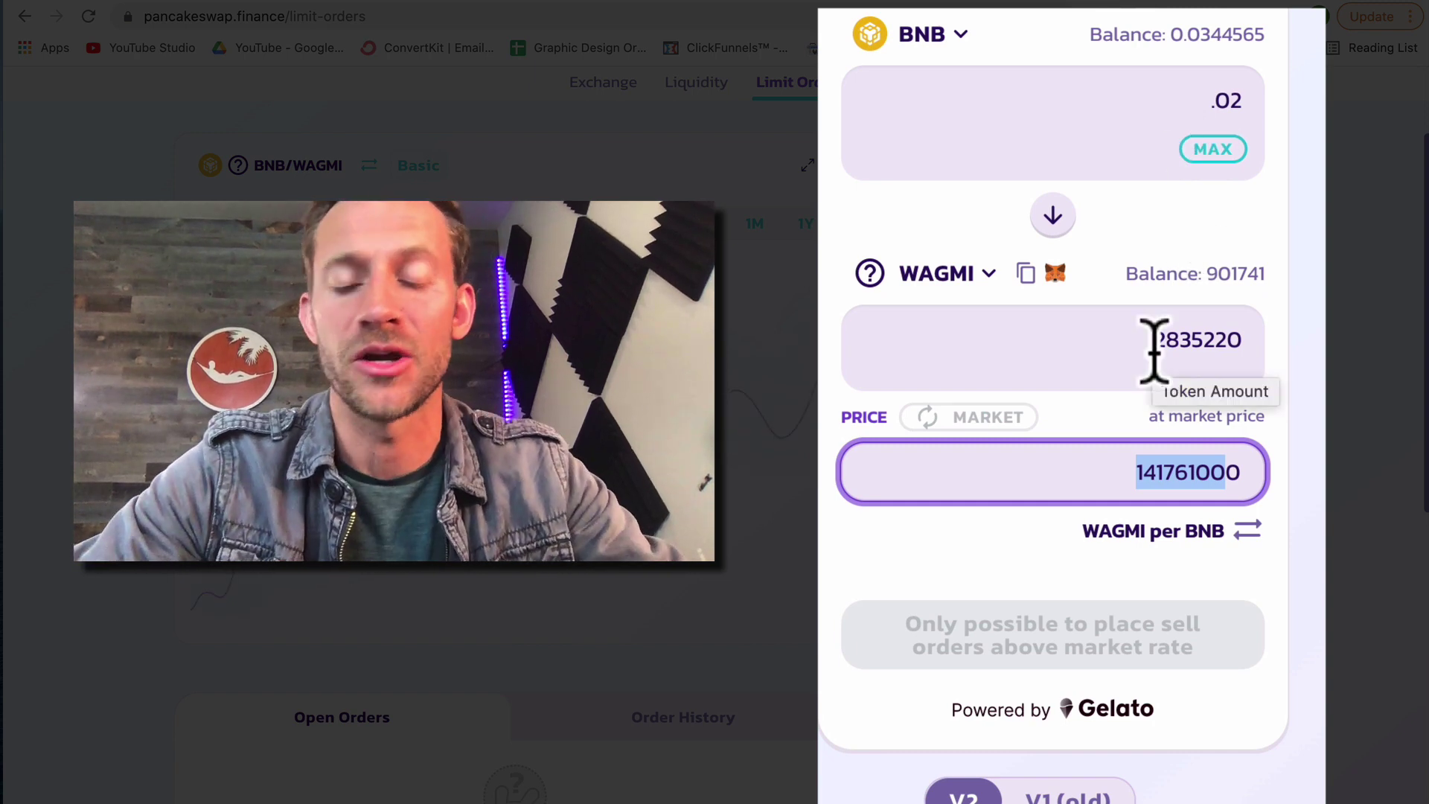
pyautogui.click(968, 272)
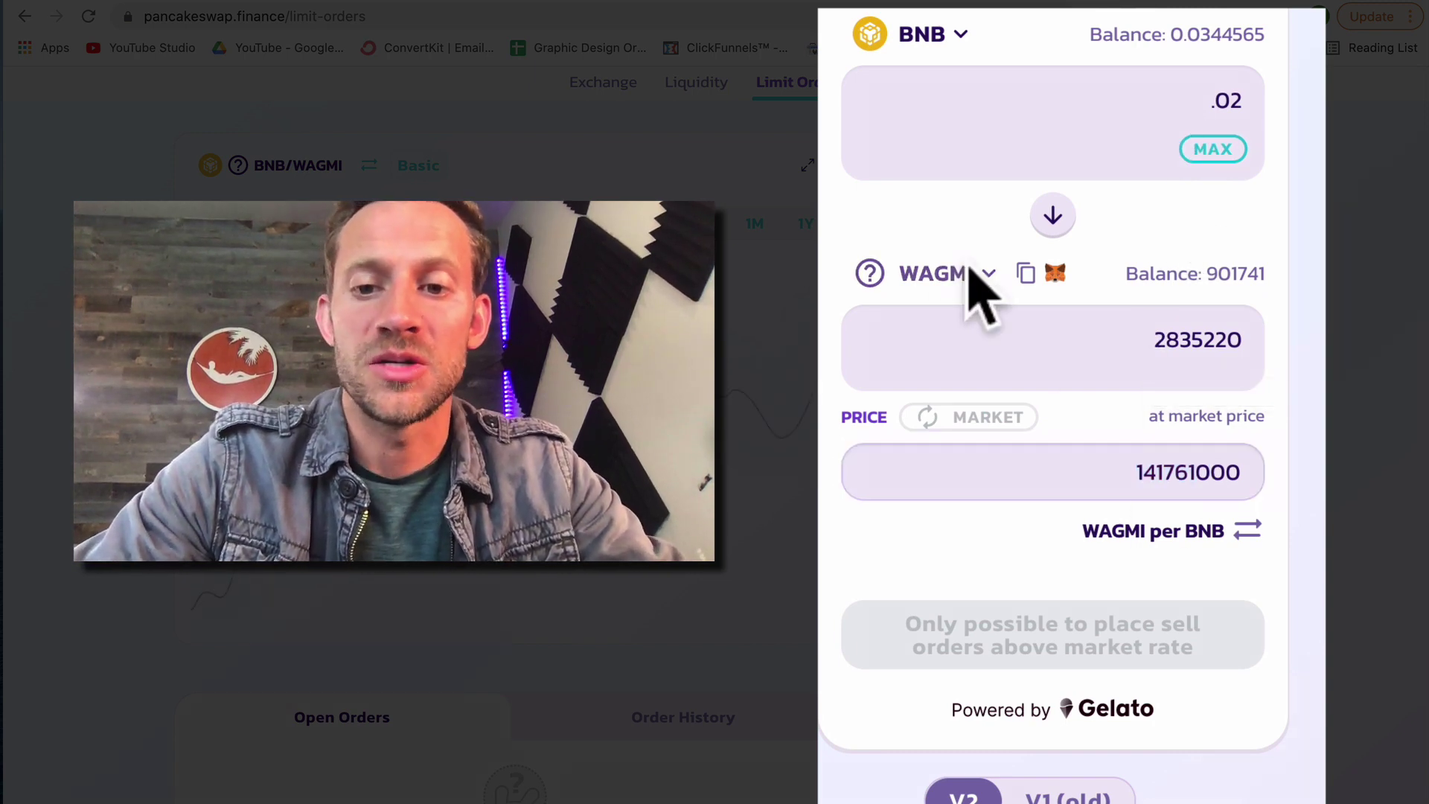
pyautogui.click(744, 435)
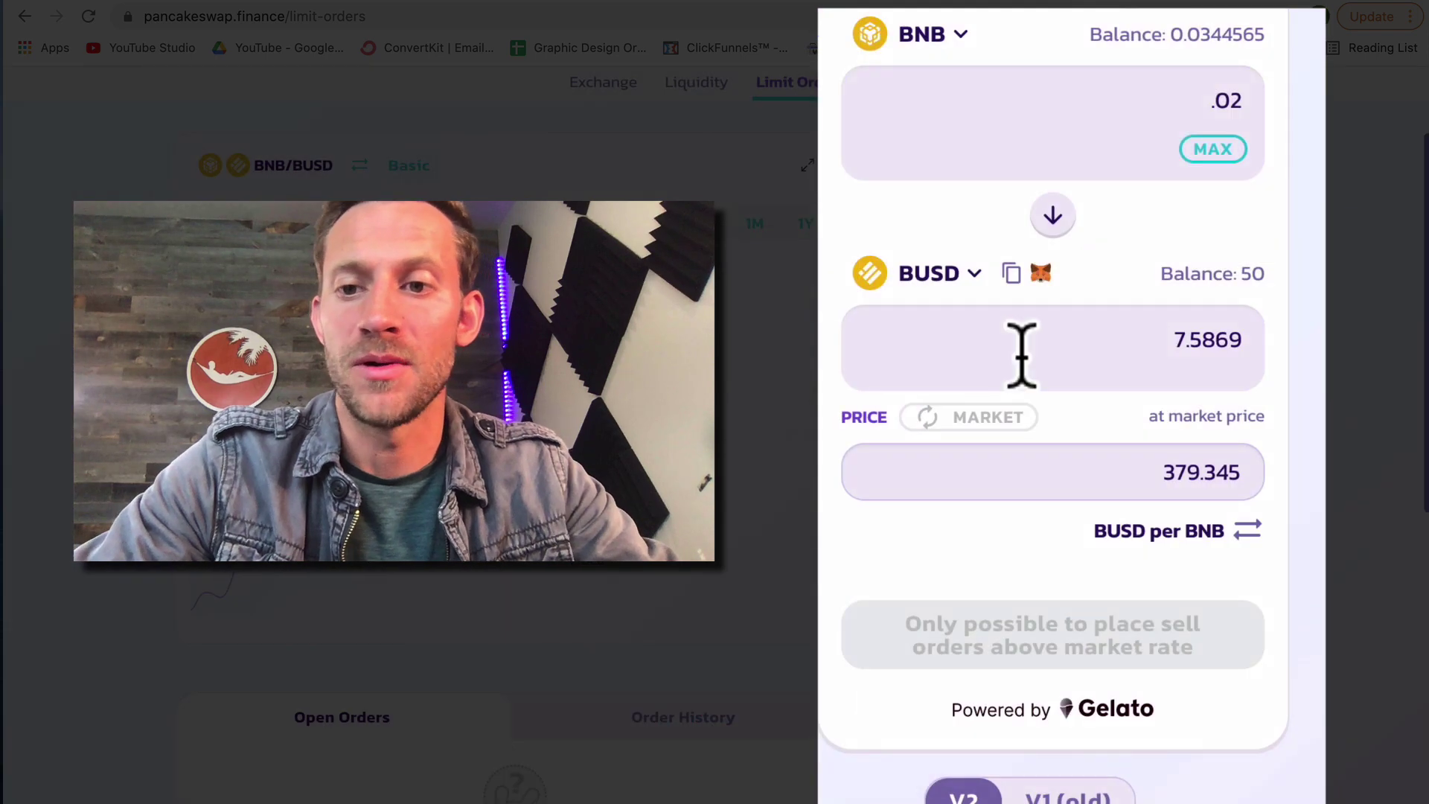
pyautogui.click(1182, 435)
pyautogui.doubleClick(1182, 436)
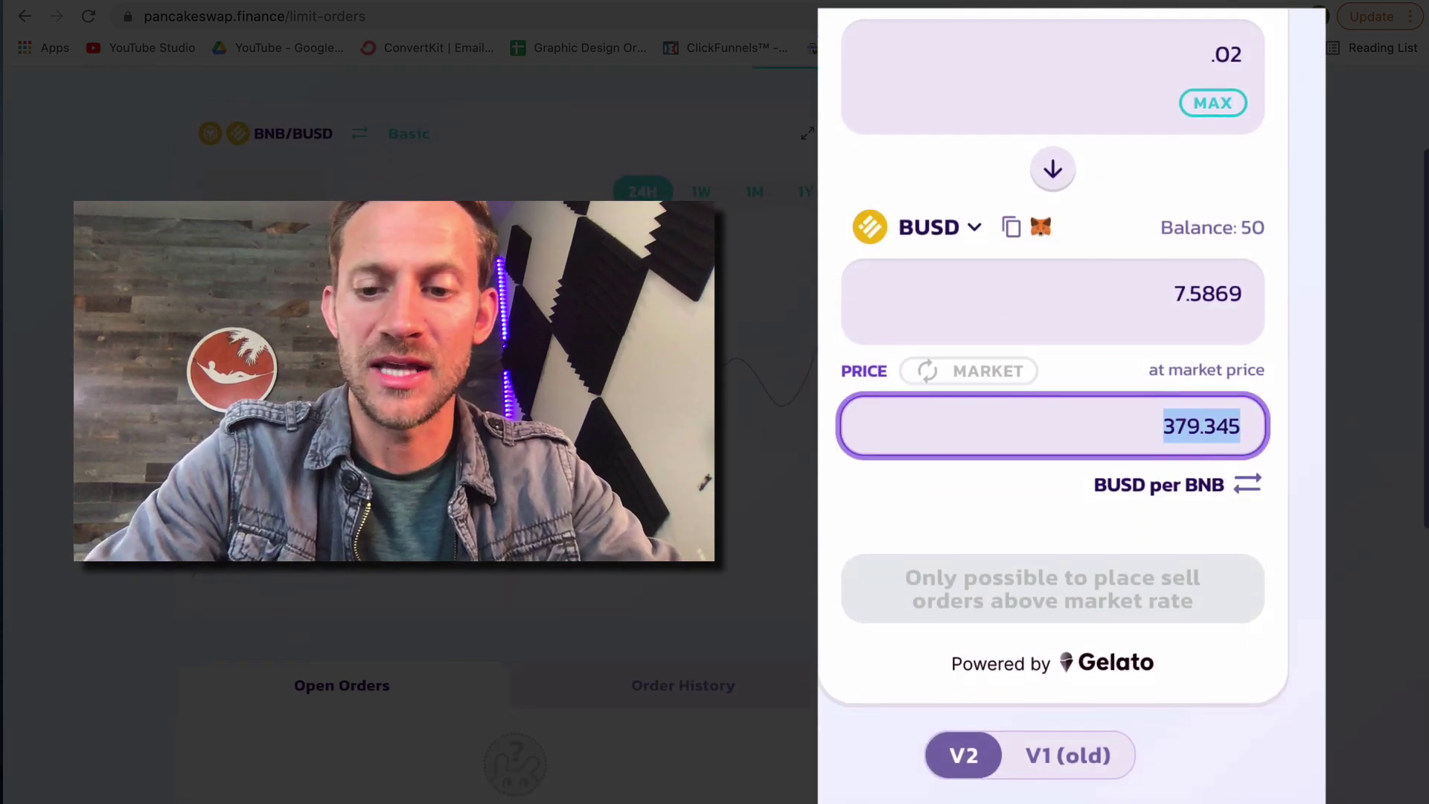
pyautogui.write('500')
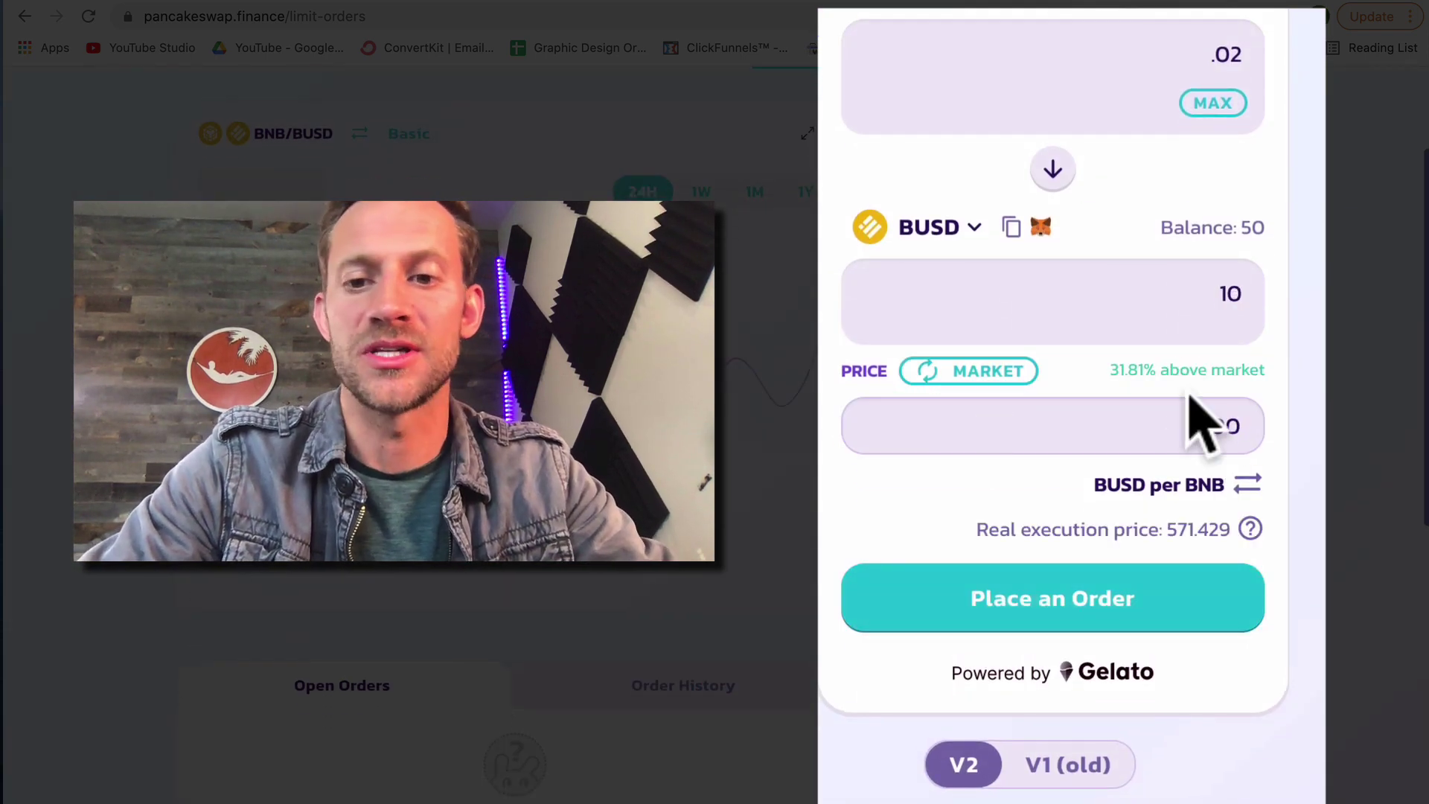
# Return the price to the 379.276 BUSD per BNB market rate, needing 0.026366 BNB.
pyautogui.scroll(-1, 1120, 409)
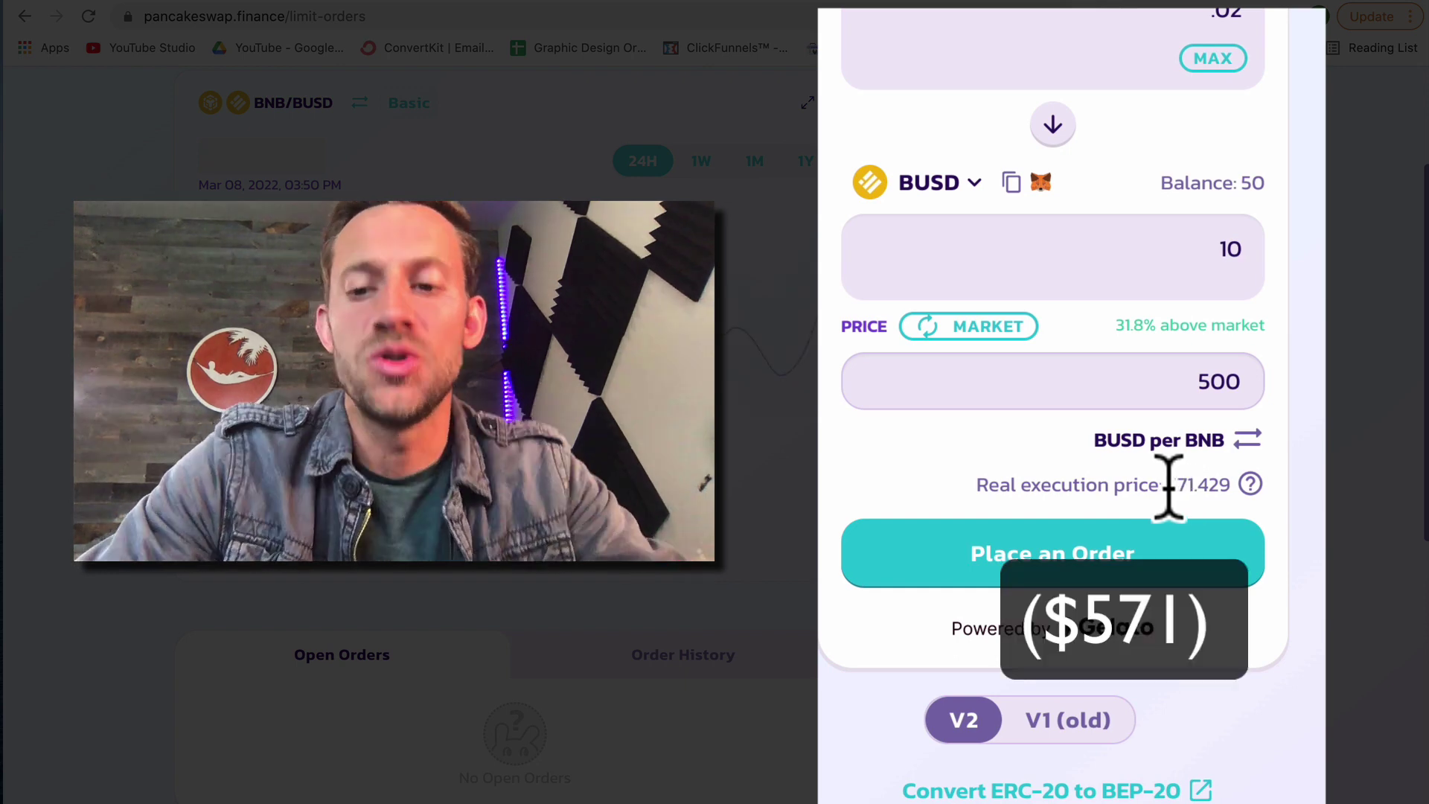
pyautogui.moveTo(1249, 498)
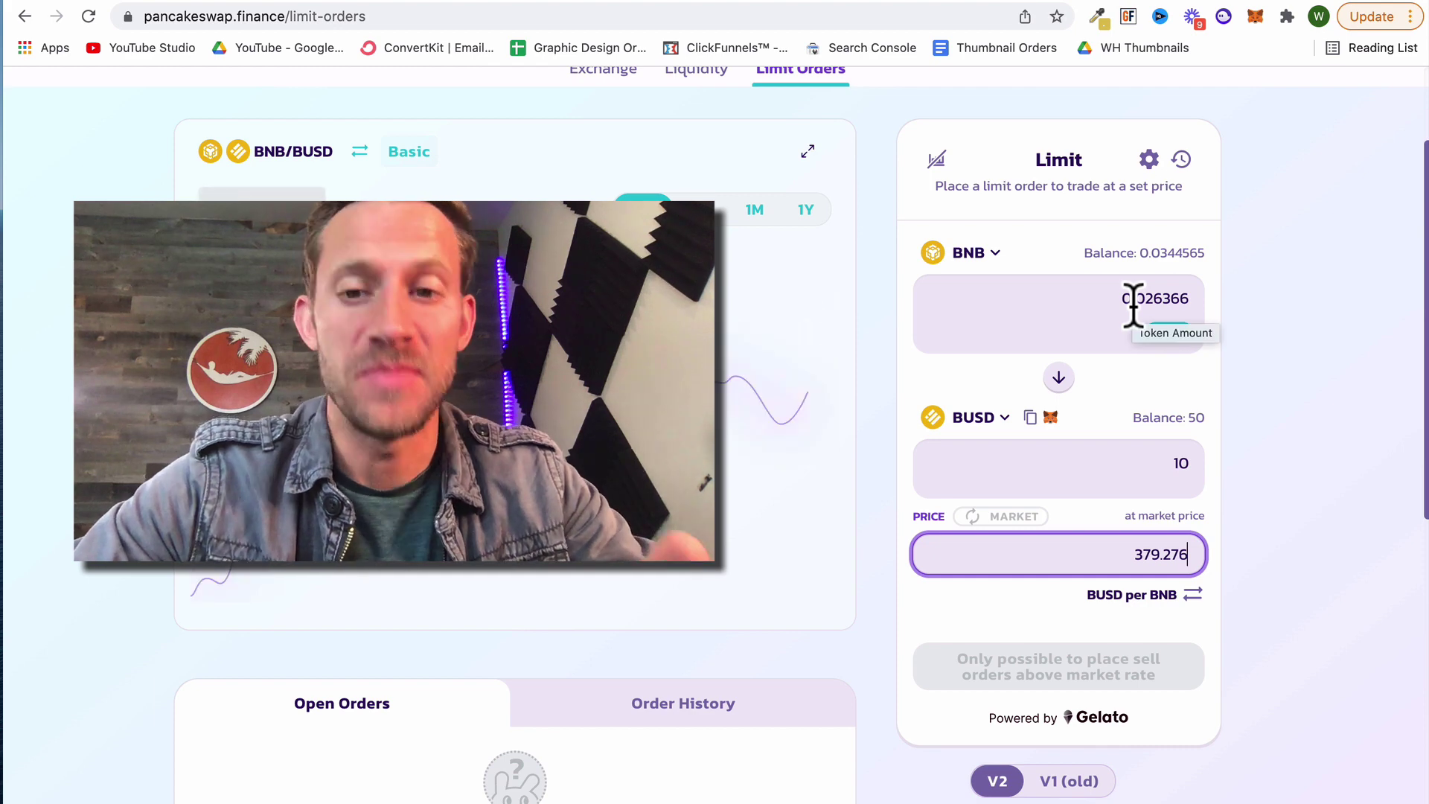
# Edit the BUSD amount so the order reads 0.02 BNB for 8 BUSD at 400.
pyautogui.click(1184, 466)
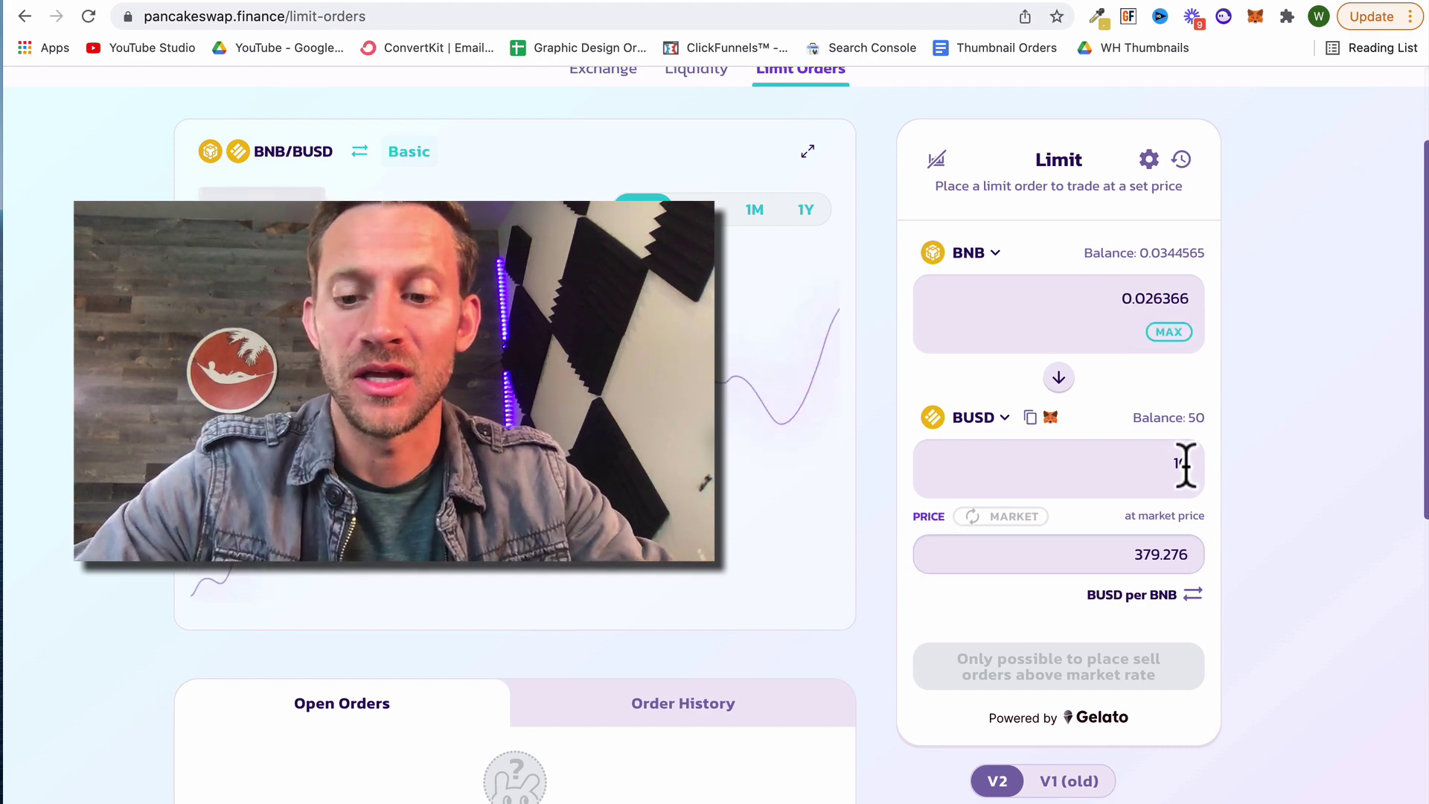
pyautogui.write('00')
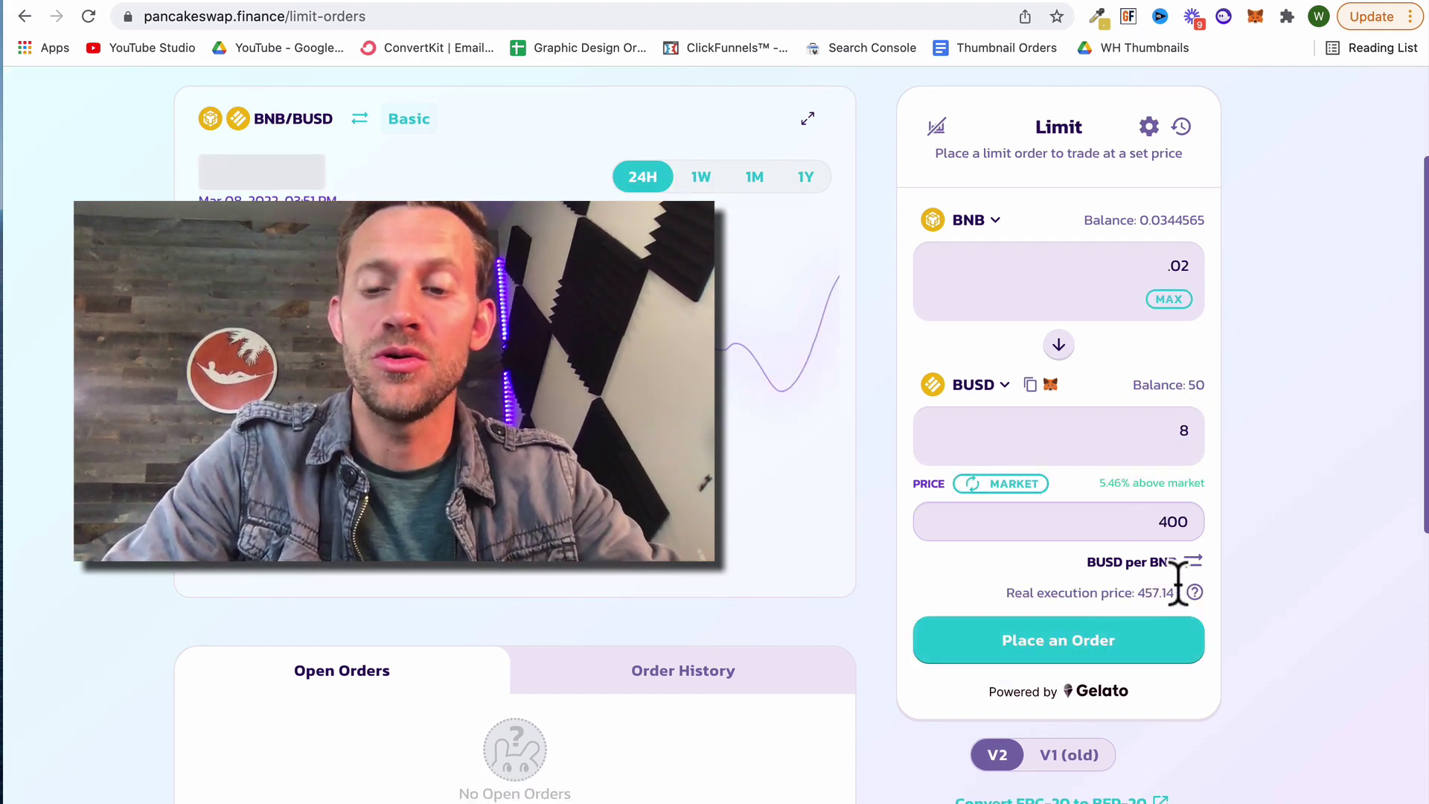
pyautogui.moveTo(1194, 594)
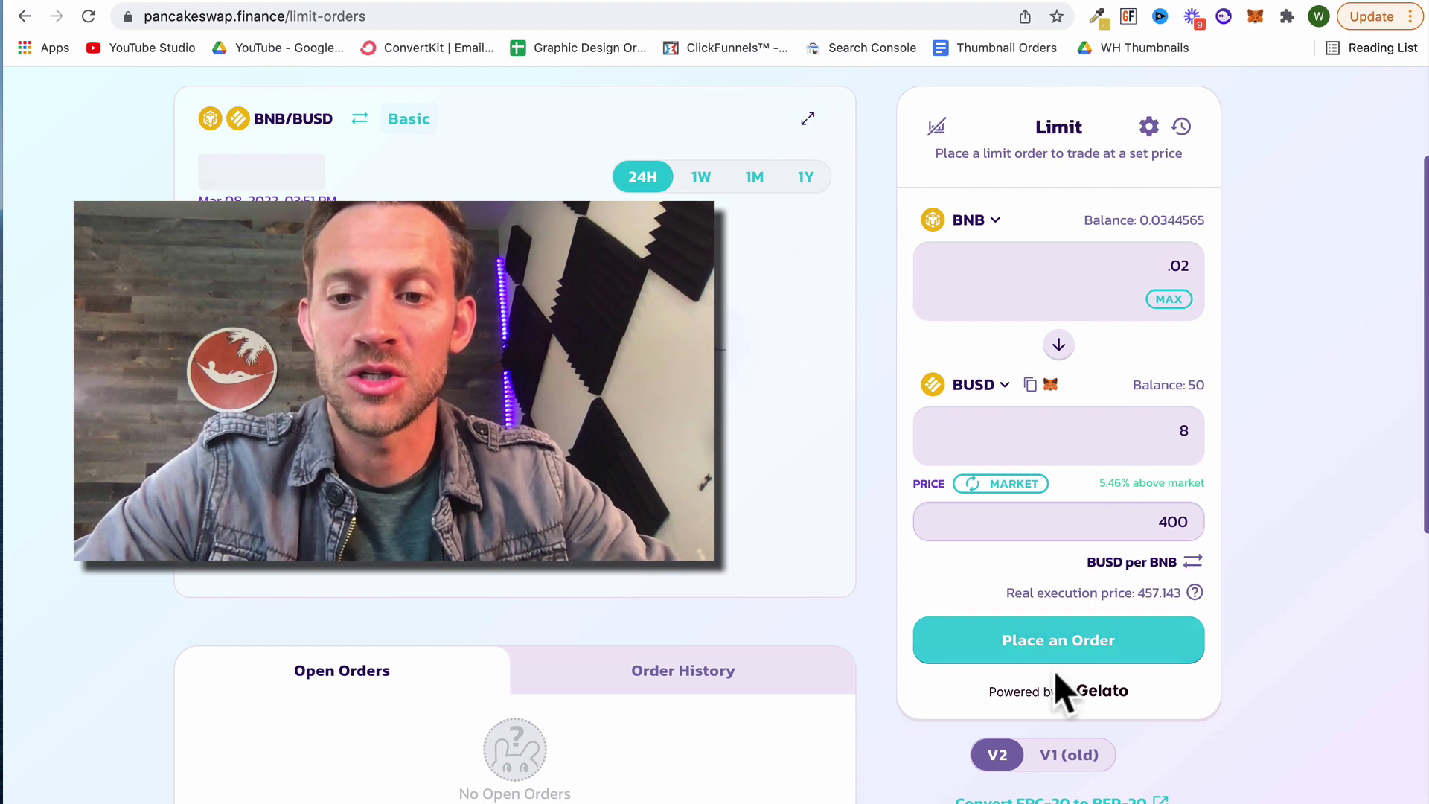
# Review and confirm the order, approve it in MetaMask, and close the submitted message.
pyautogui.click(1083, 631)
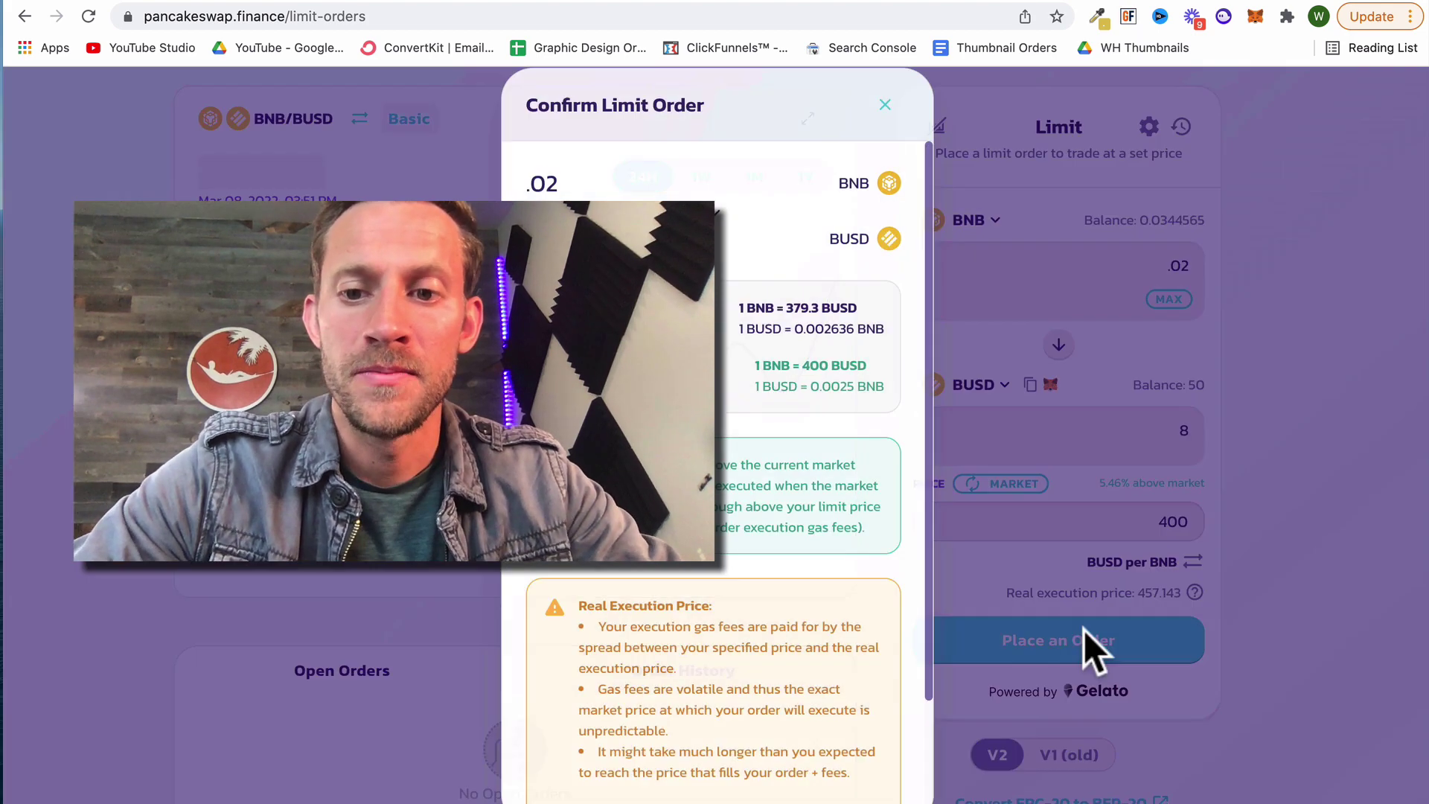
pyautogui.scroll(-1, 868, 525)
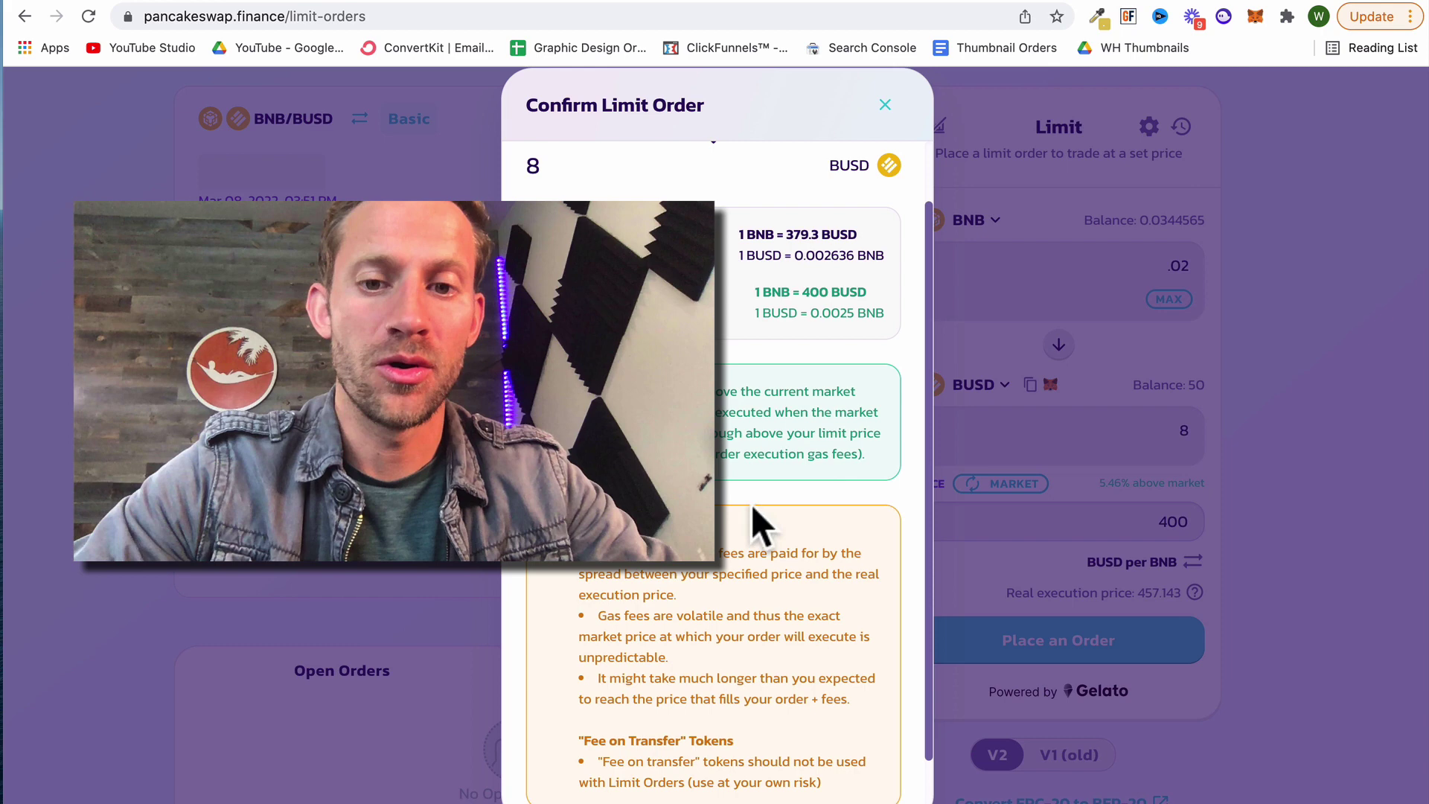
pyautogui.scroll(-2, 748, 499)
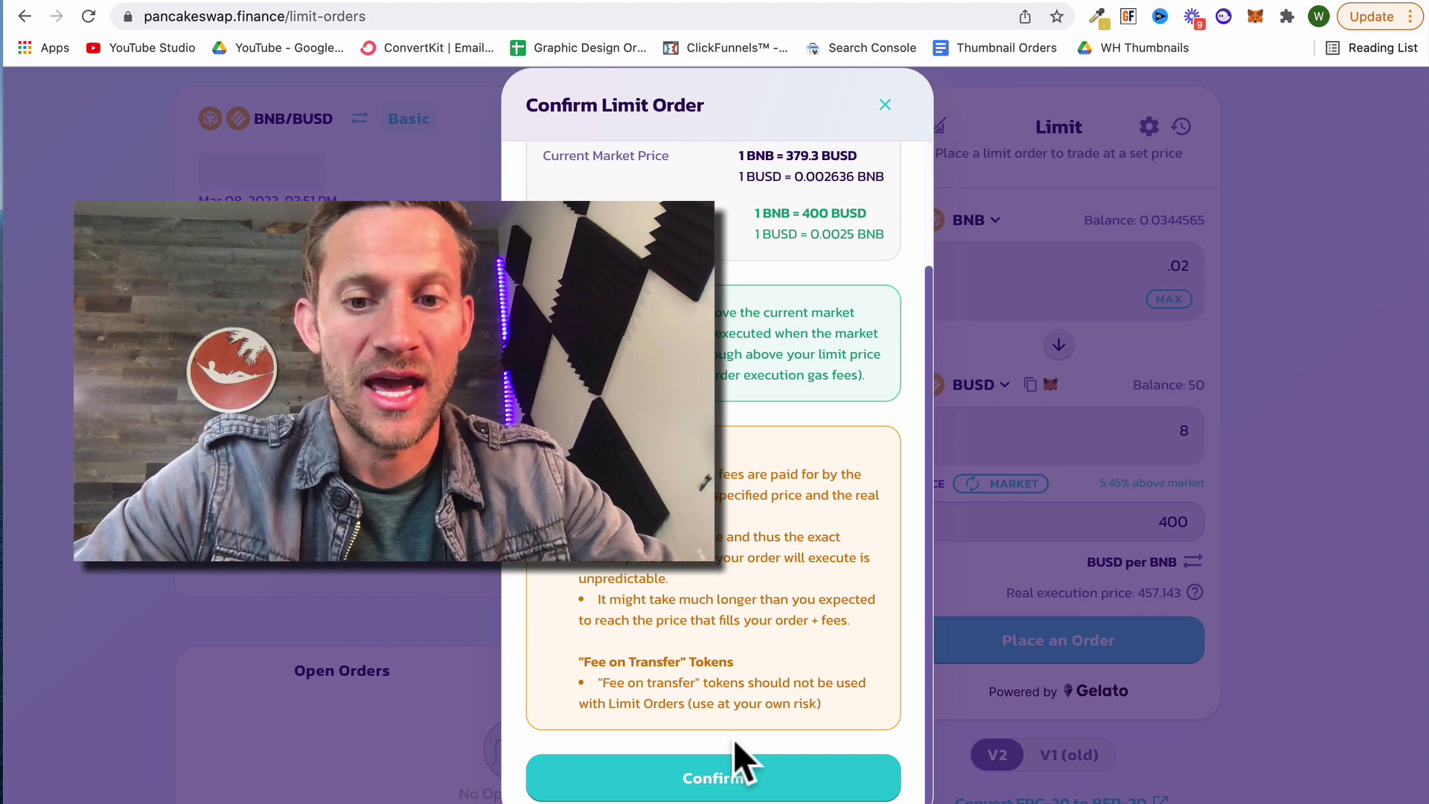
pyautogui.click(702, 778)
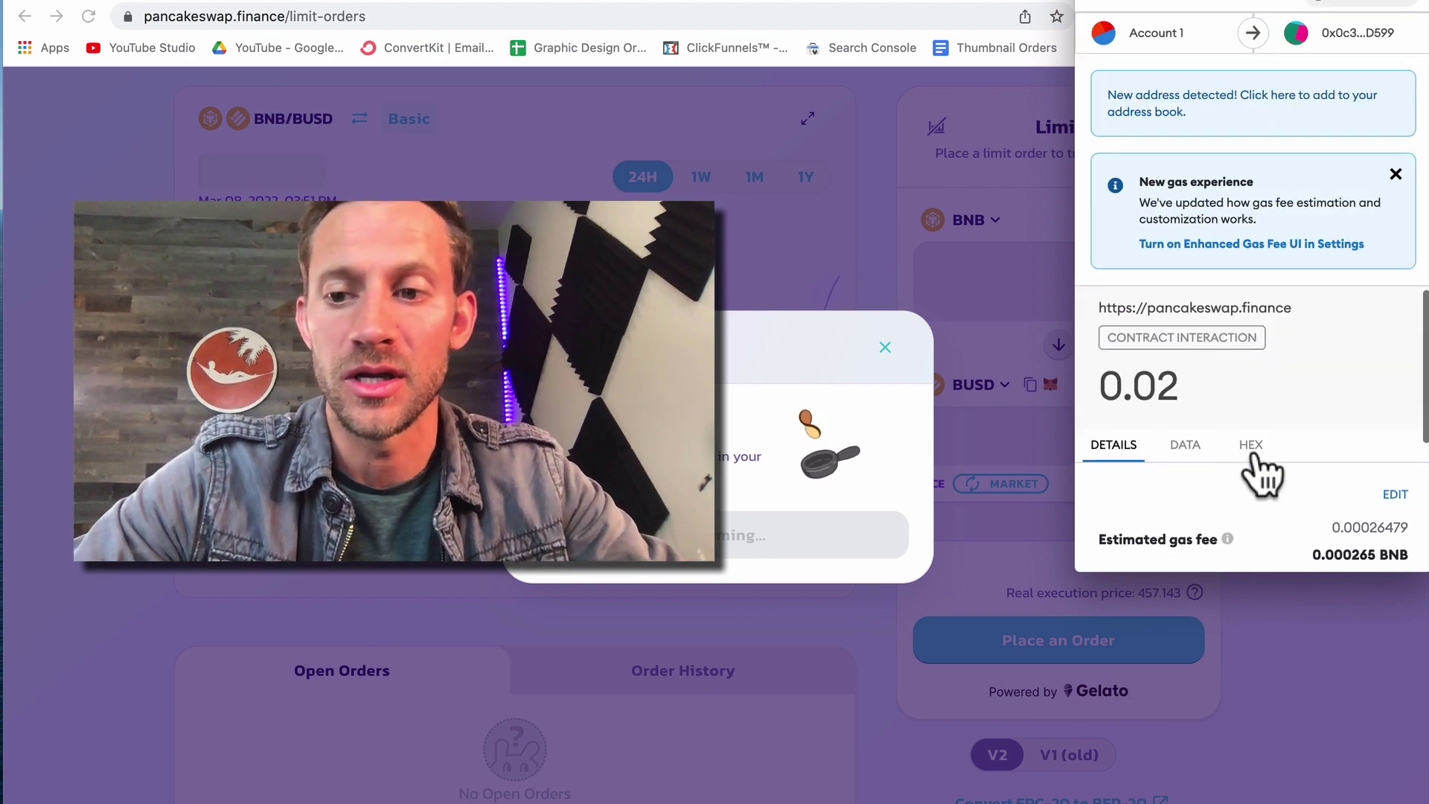
pyautogui.scroll(-5, 1265, 477)
pyautogui.click(1340, 533)
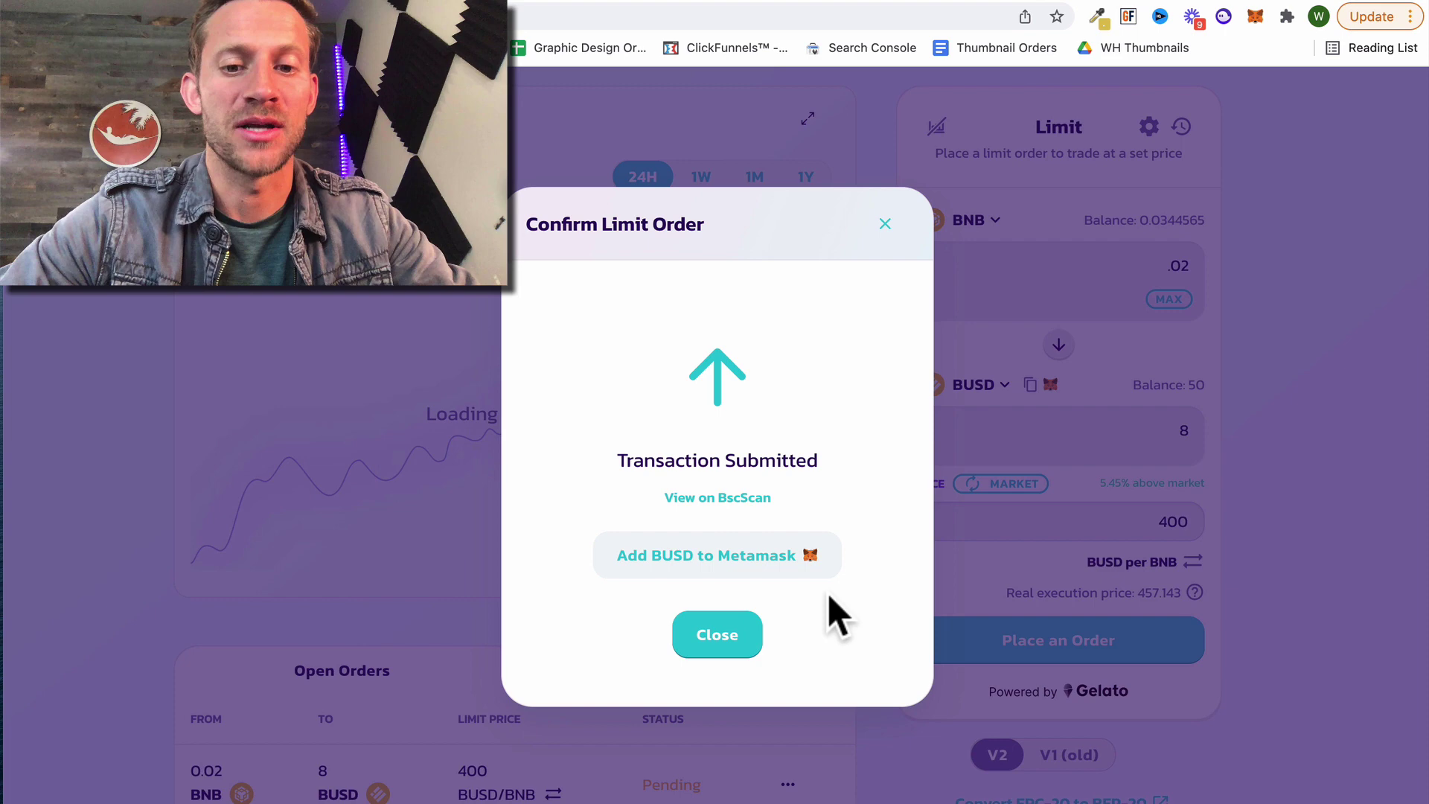
pyautogui.click(719, 635)
pyautogui.scroll(-5, 844, 609)
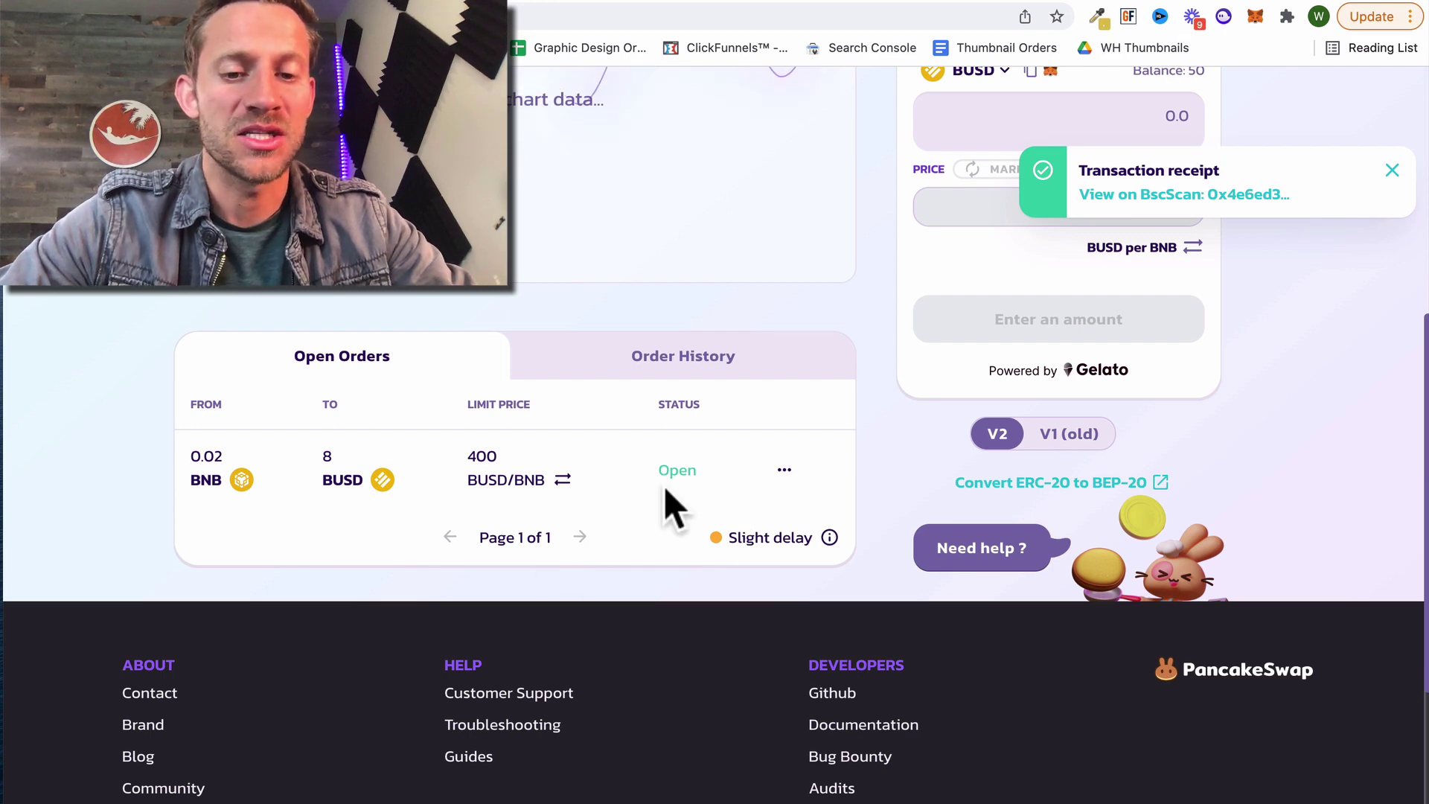
pyautogui.click(784, 470)
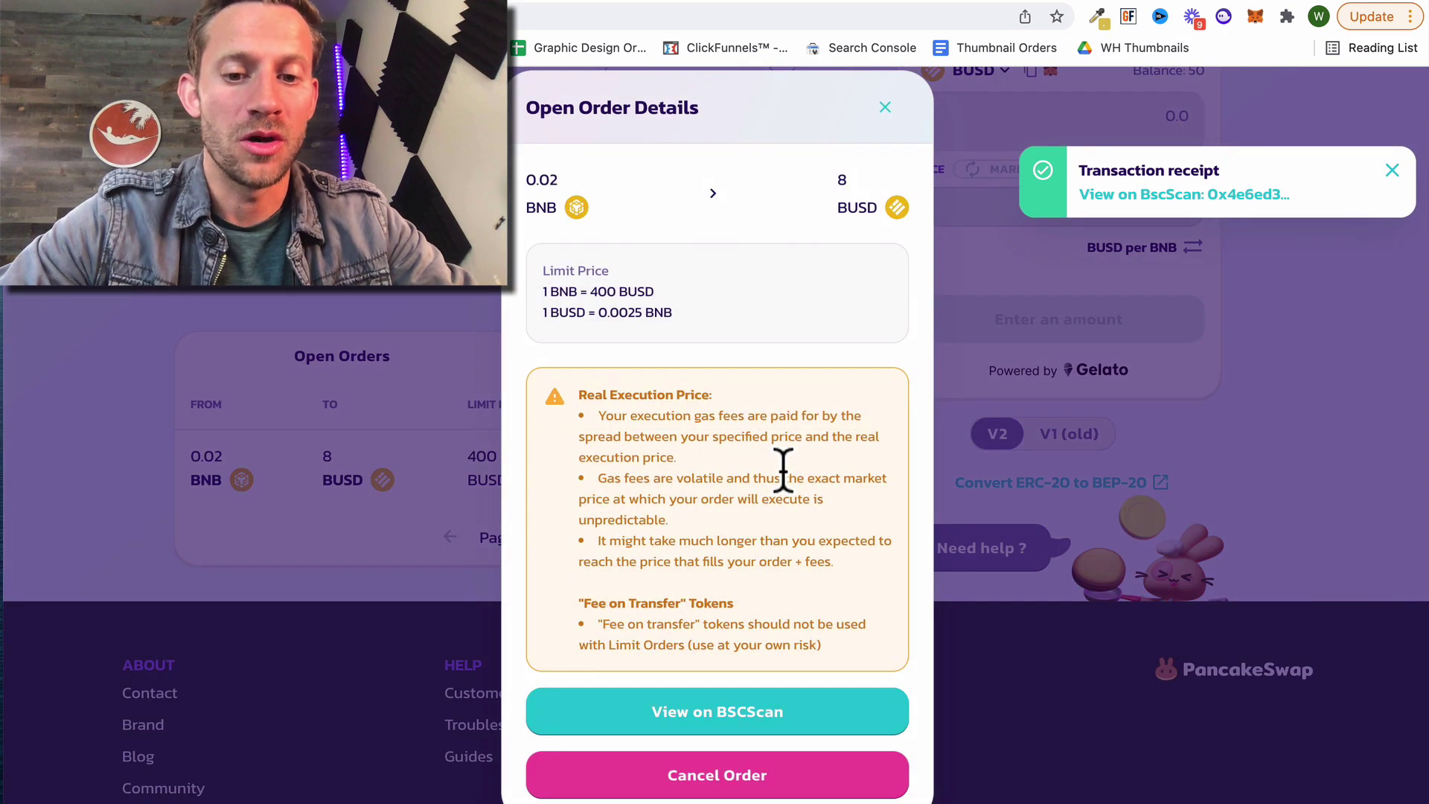
pyautogui.click(884, 112)
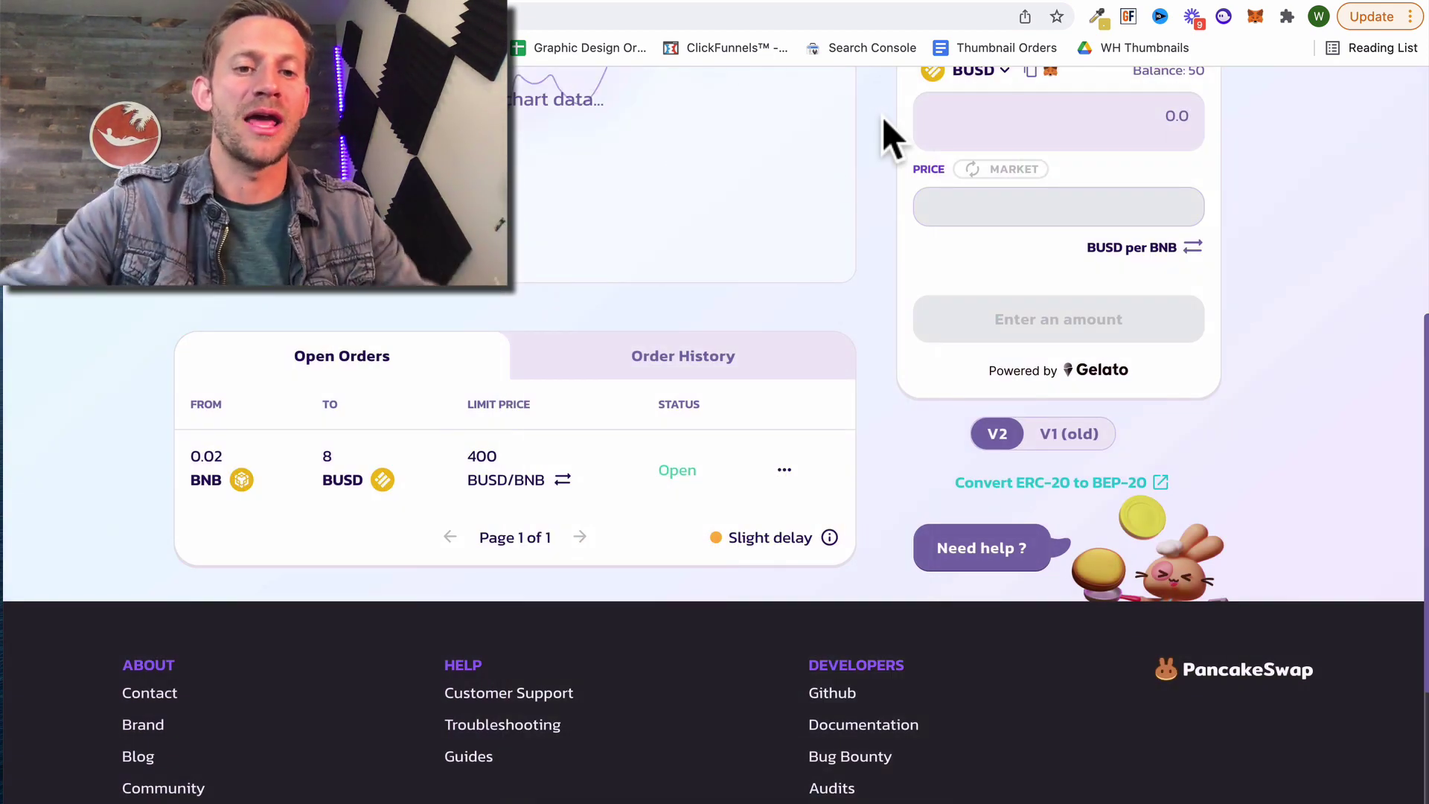
pyautogui.scroll(10, 529, 290)
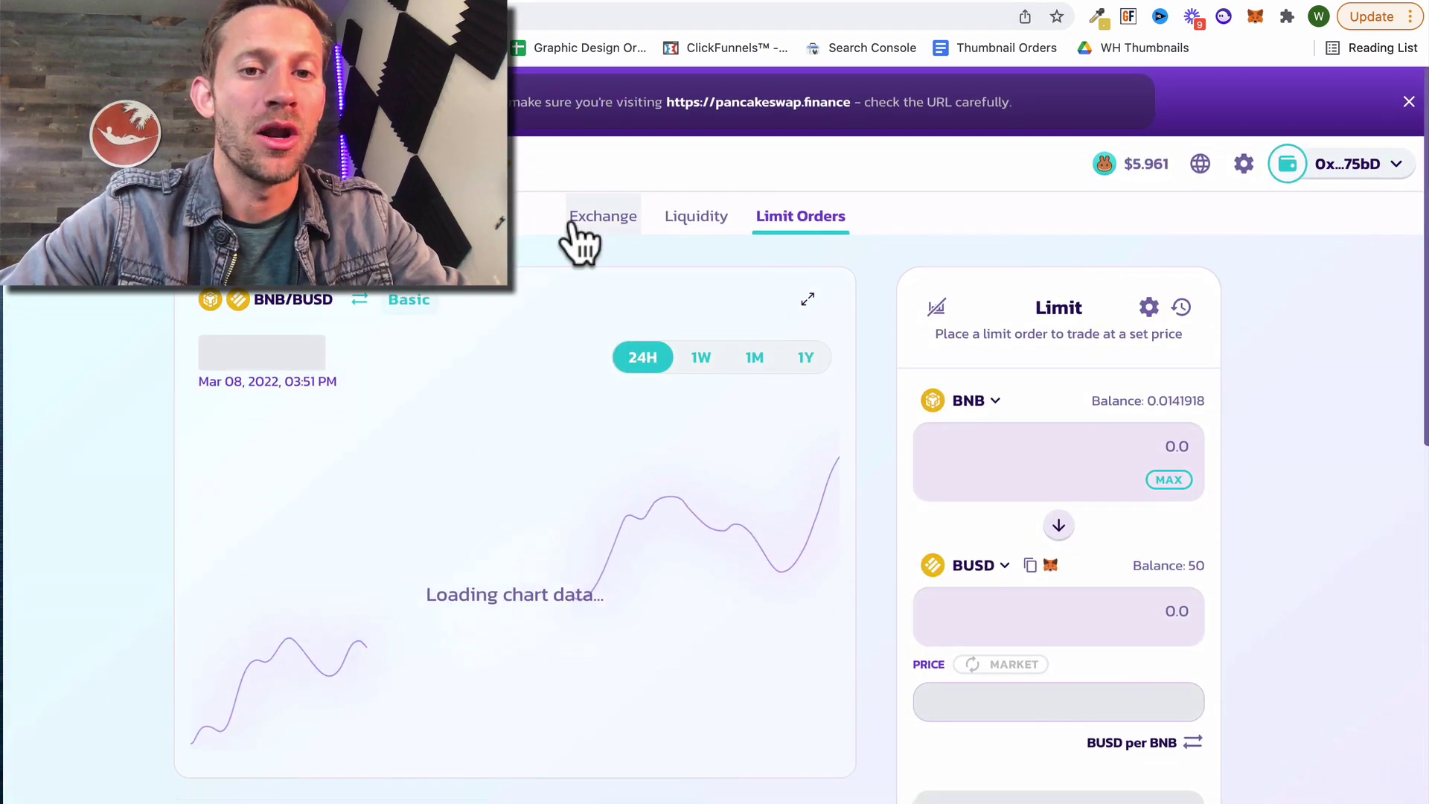
pyautogui.click(575, 224)
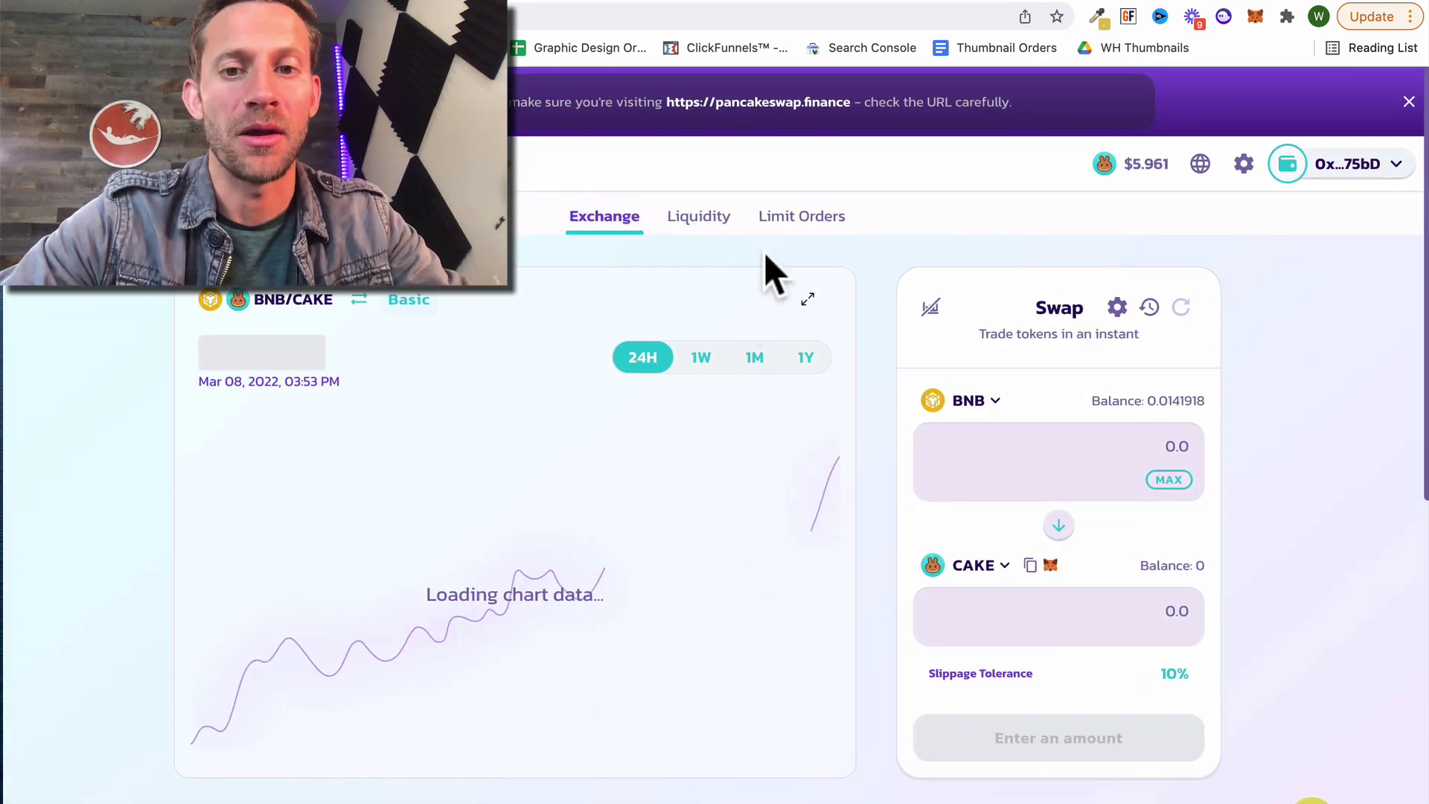
pyautogui.click(801, 224)
pyautogui.scroll(-8, 862, 424)
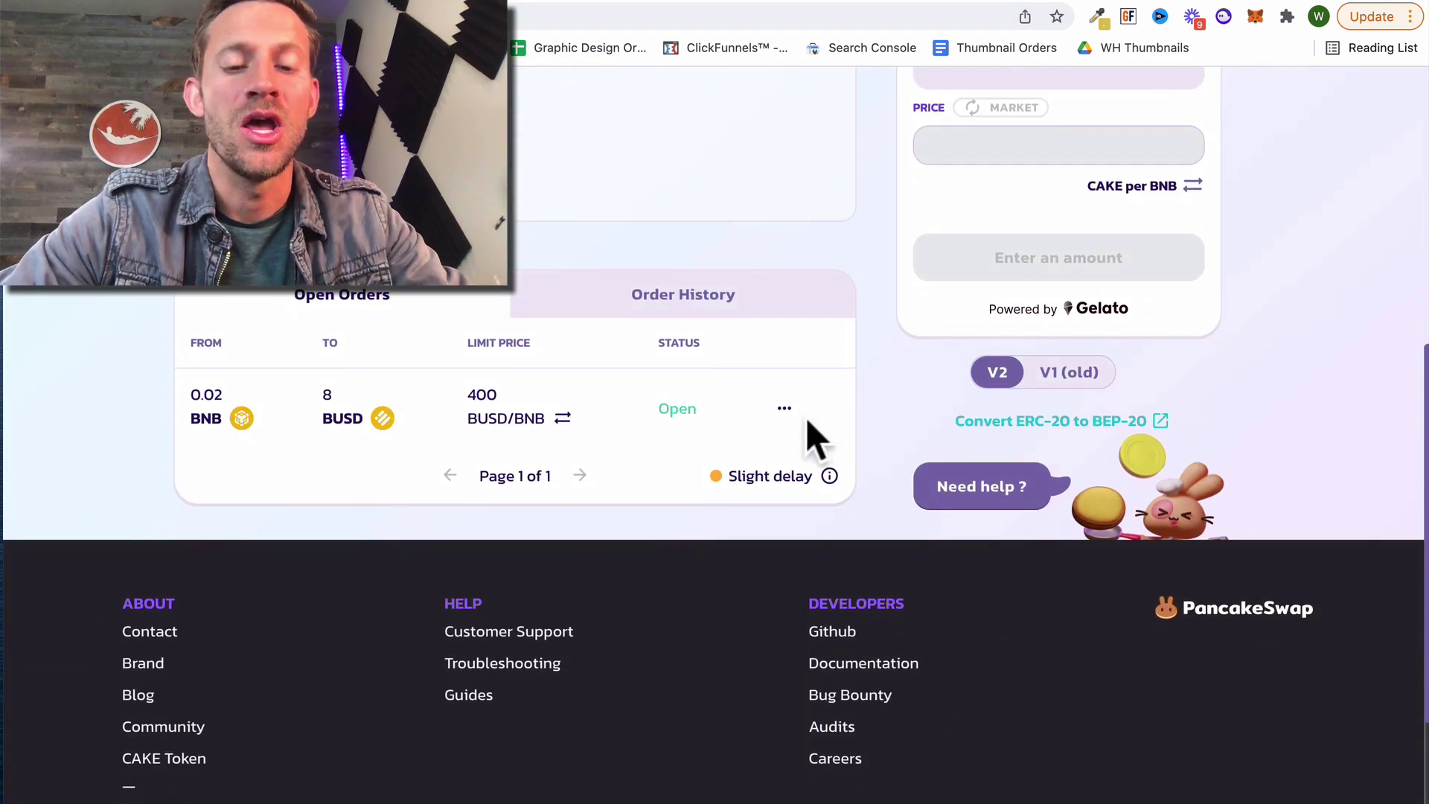
pyautogui.scroll(2, 571, 408)
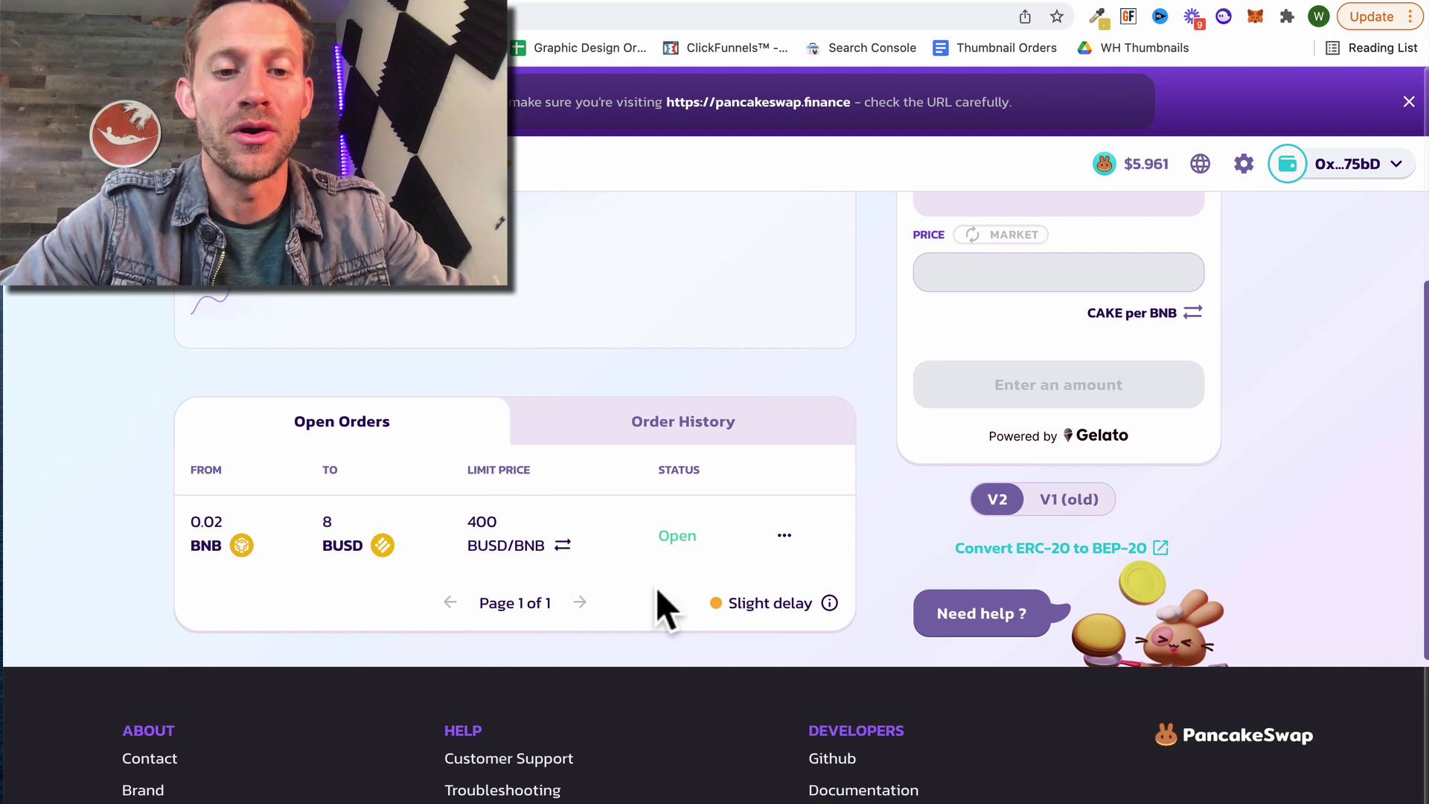
pyautogui.moveTo(729, 603)
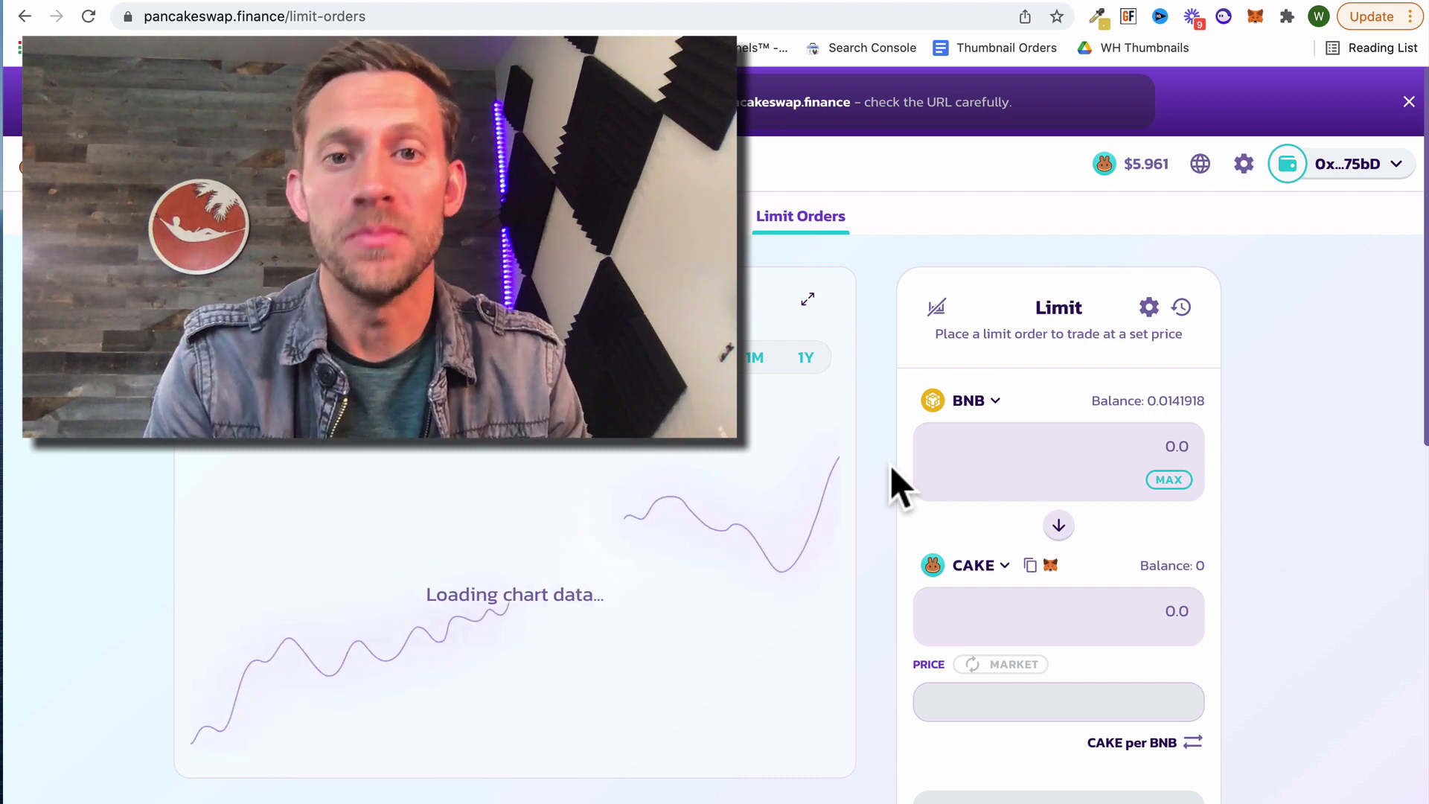
pyautogui.scroll(-5, 892, 476)
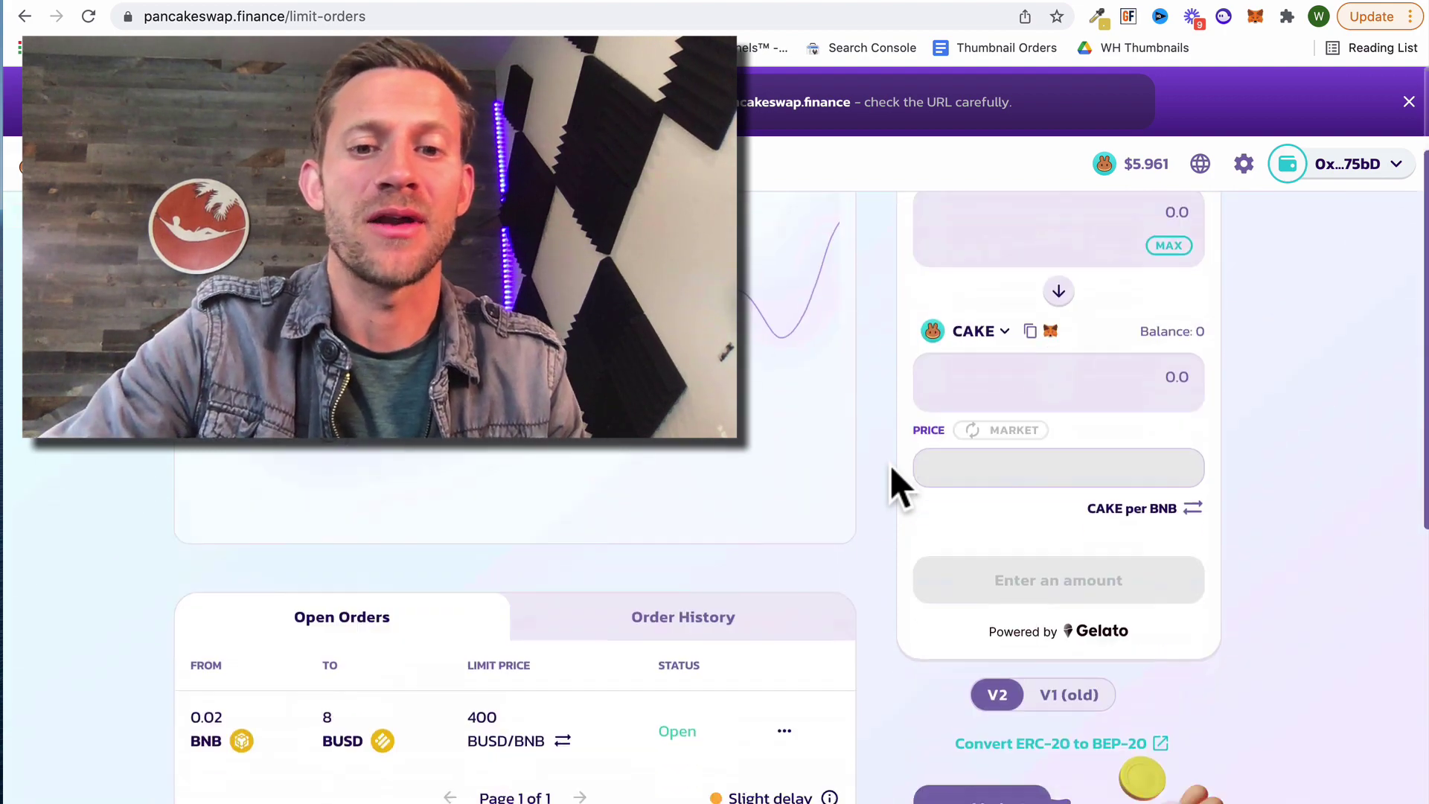
pyautogui.moveTo(743, 700)
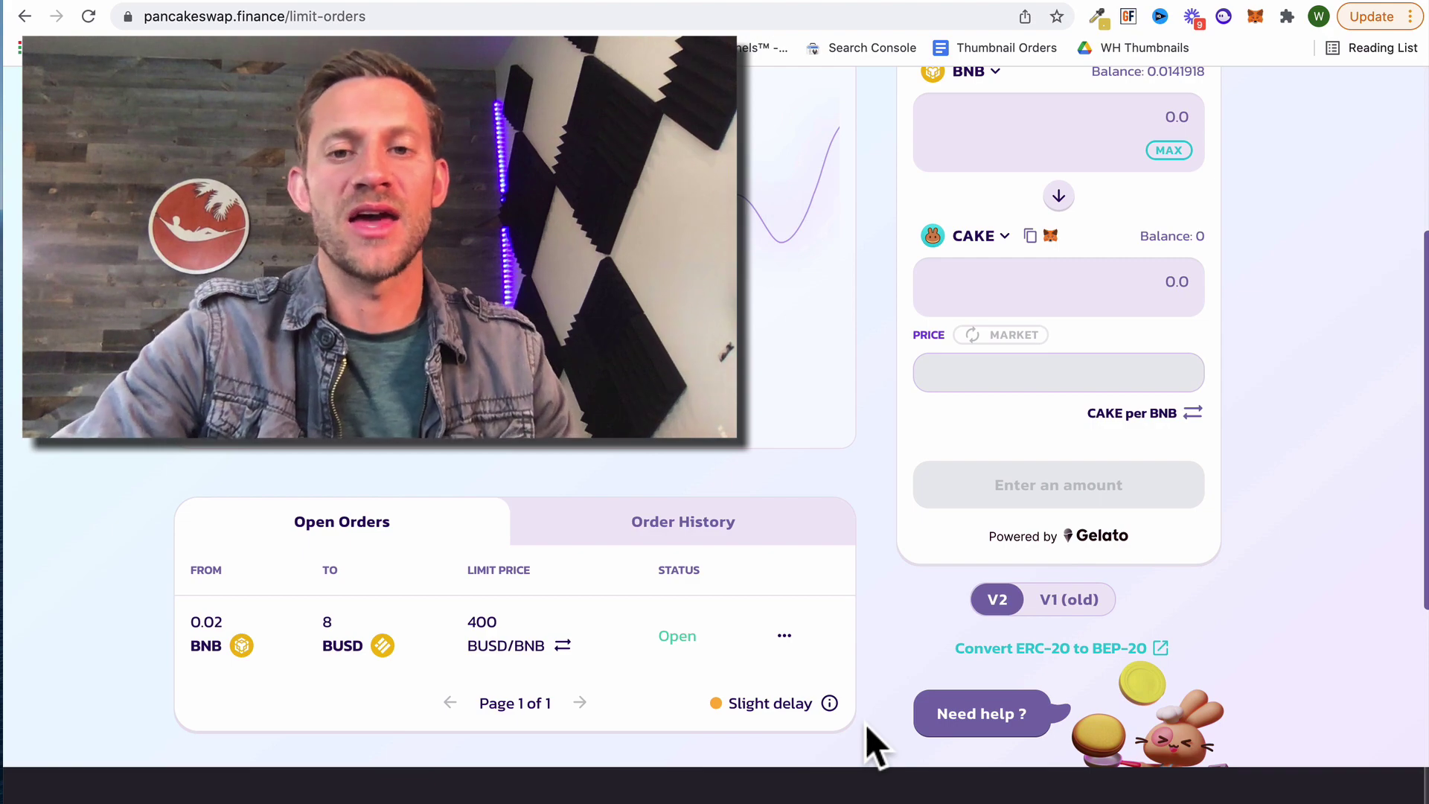
pyautogui.scroll(3, 865, 726)
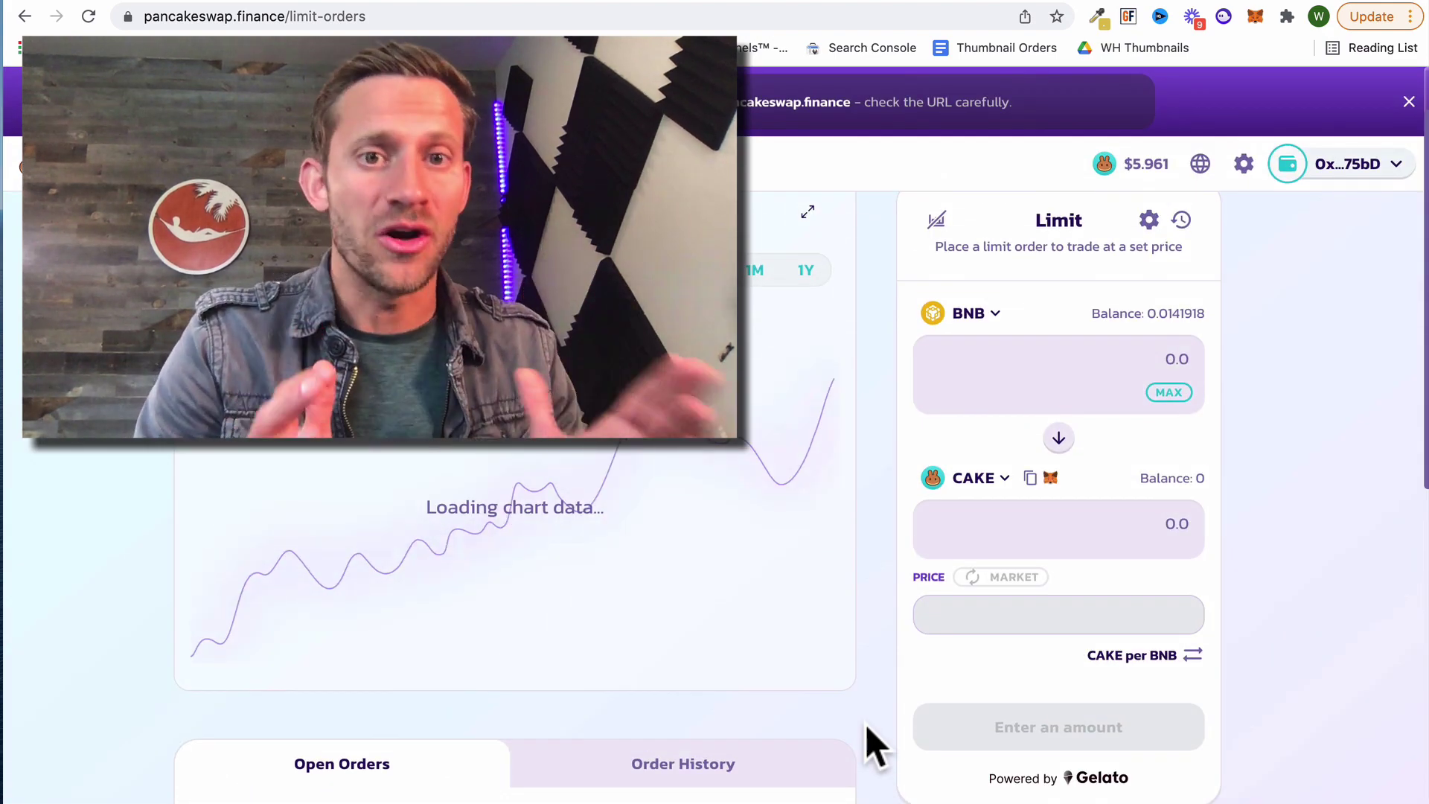